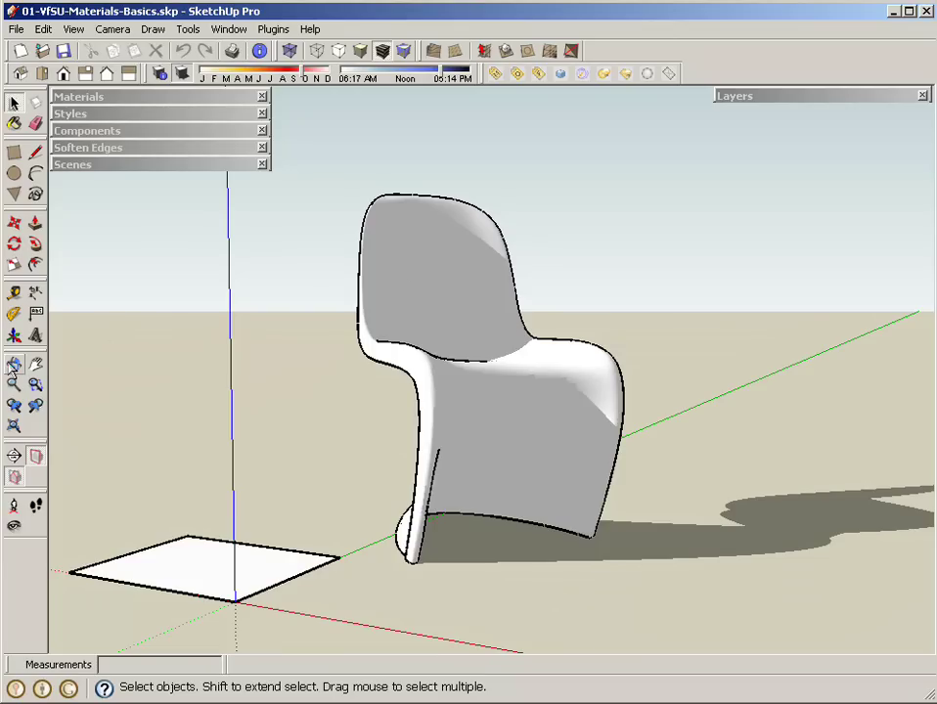
- Orbit slightly around the chair and display the In Model collection in the Materials browser
key(o)
drag(487, 397, 592, 402)
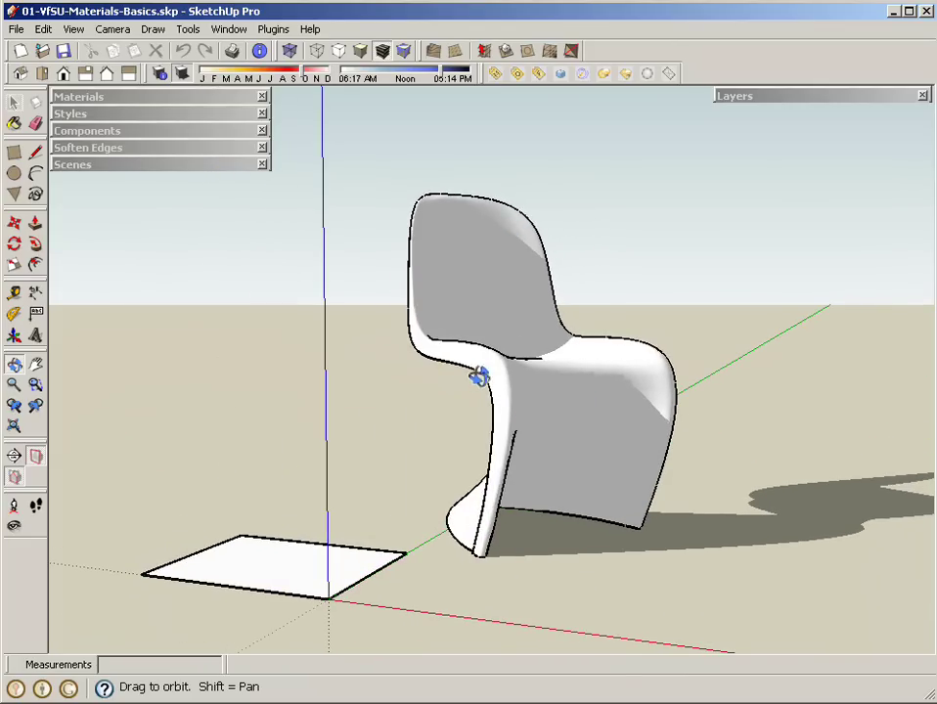
drag(479, 377, 423, 280)
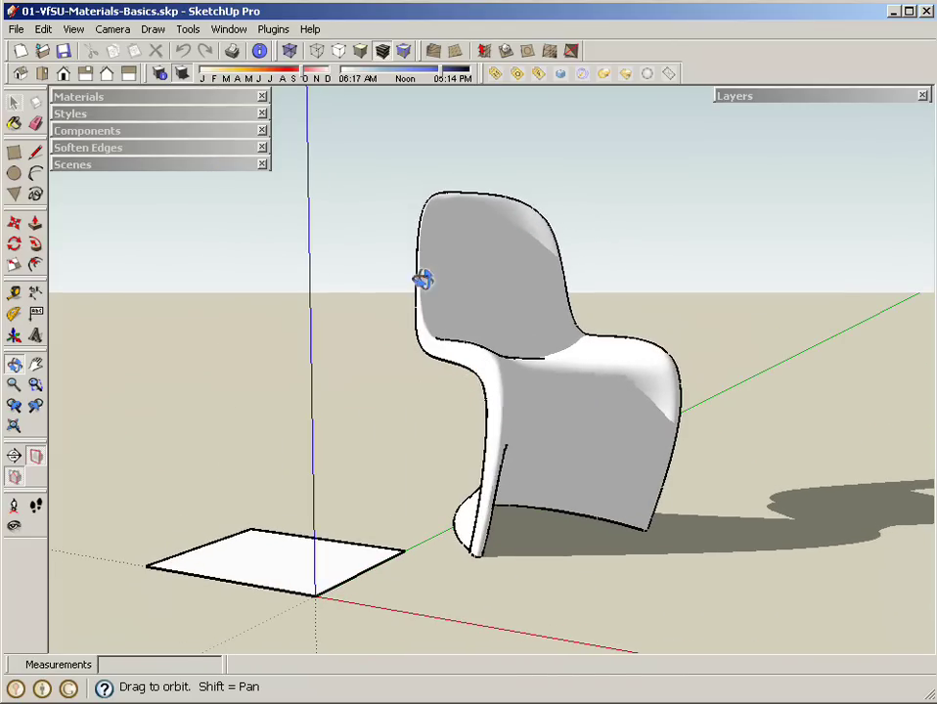
click(126, 97)
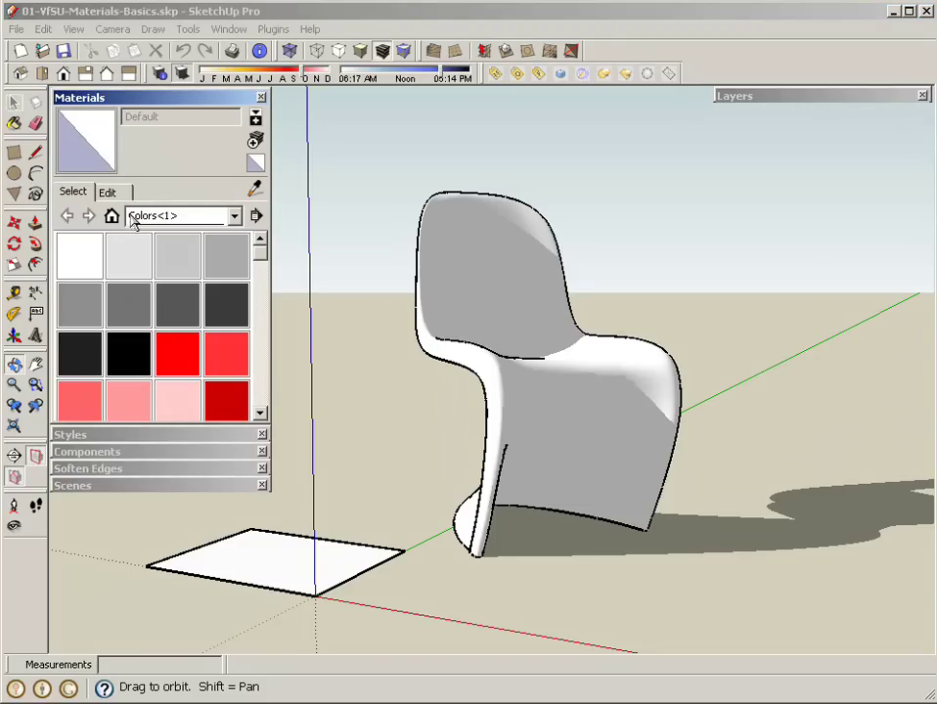
click(113, 218)
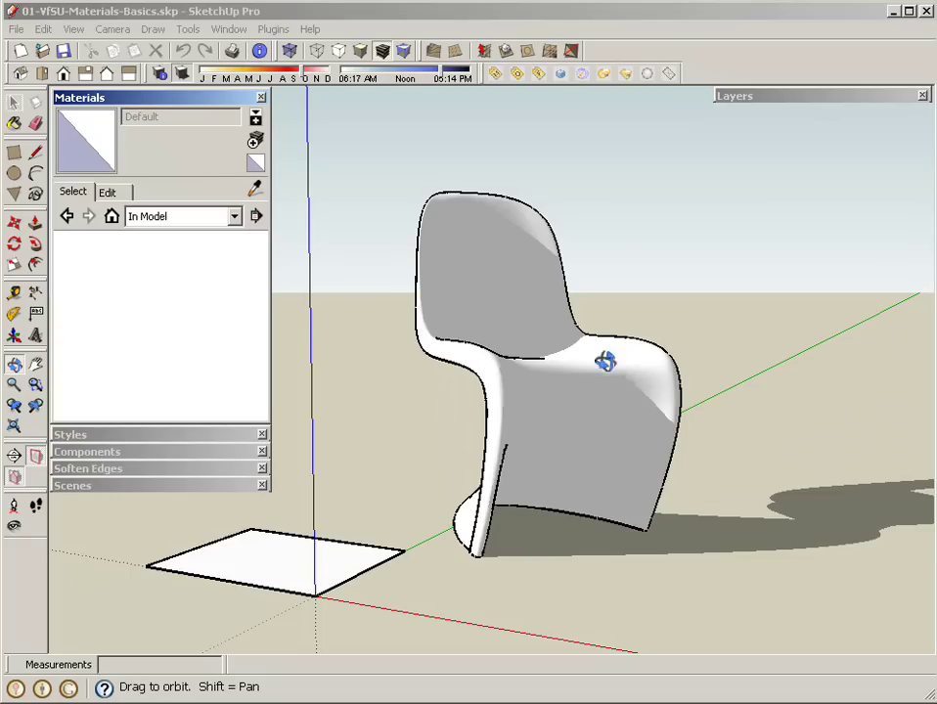
- Render the unpainted chair scene with V-Ray and dismiss the frame buffer and render progress windows
click(561, 75)
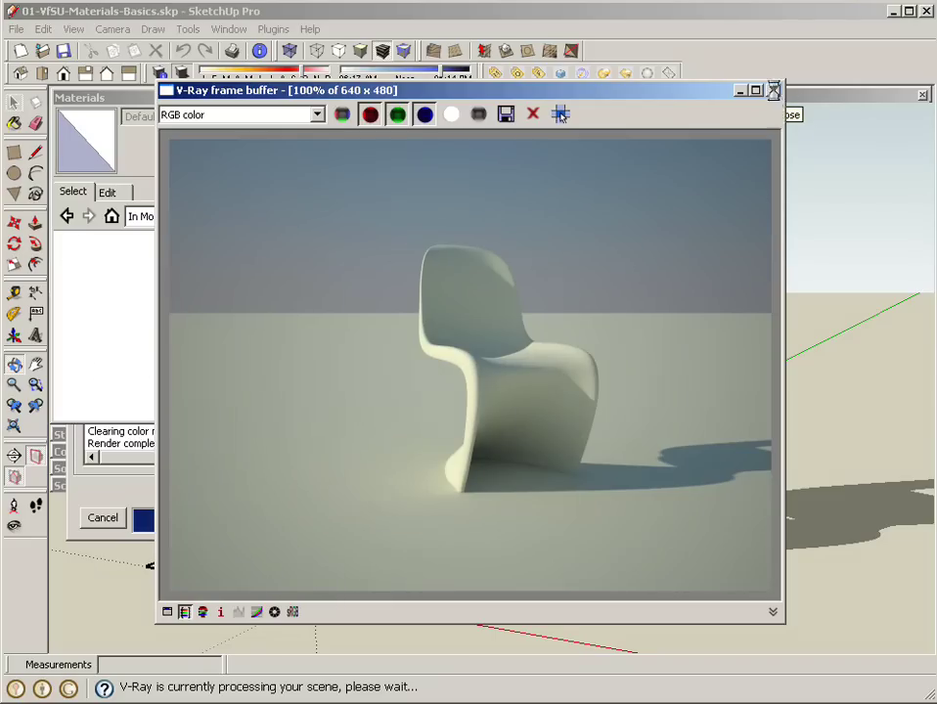
click(775, 91)
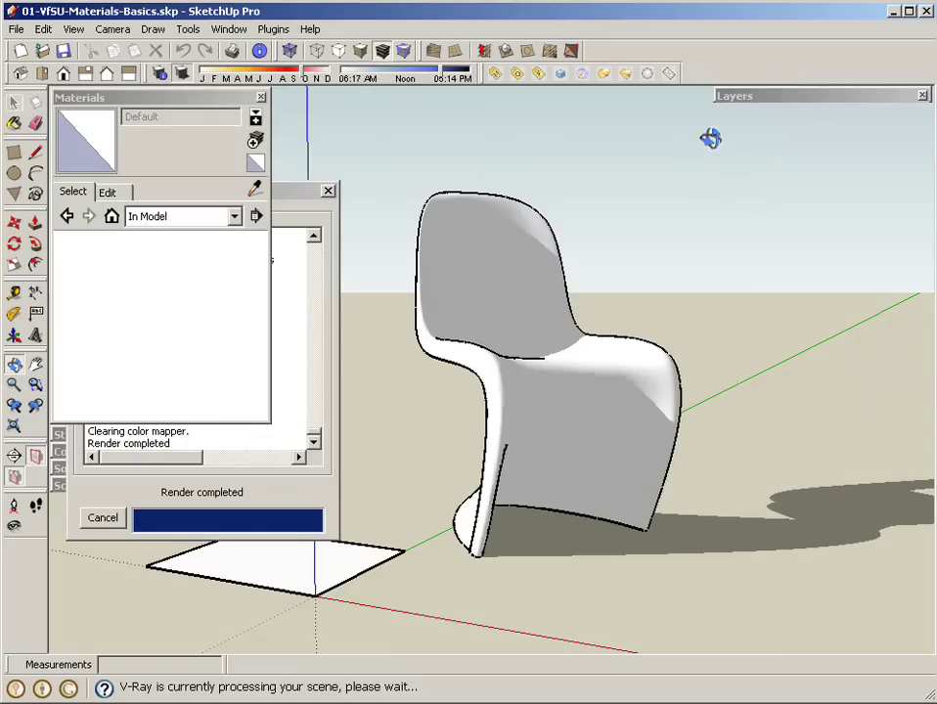
click(328, 193)
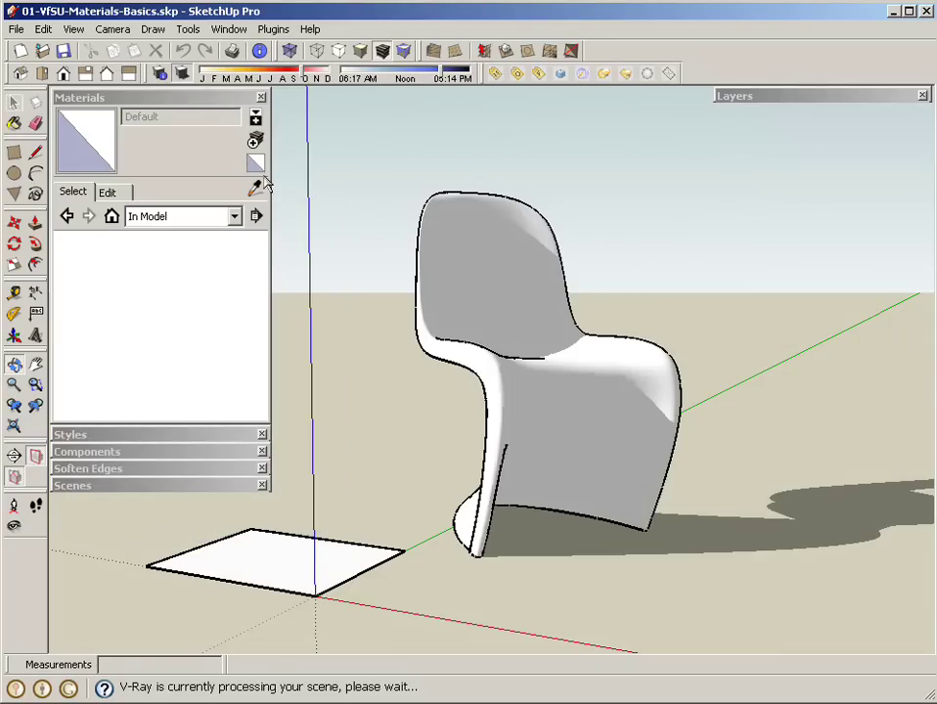
- Add a VRayMtl to the scene materials in the V-Ray Material Editor and close the editor
click(496, 74)
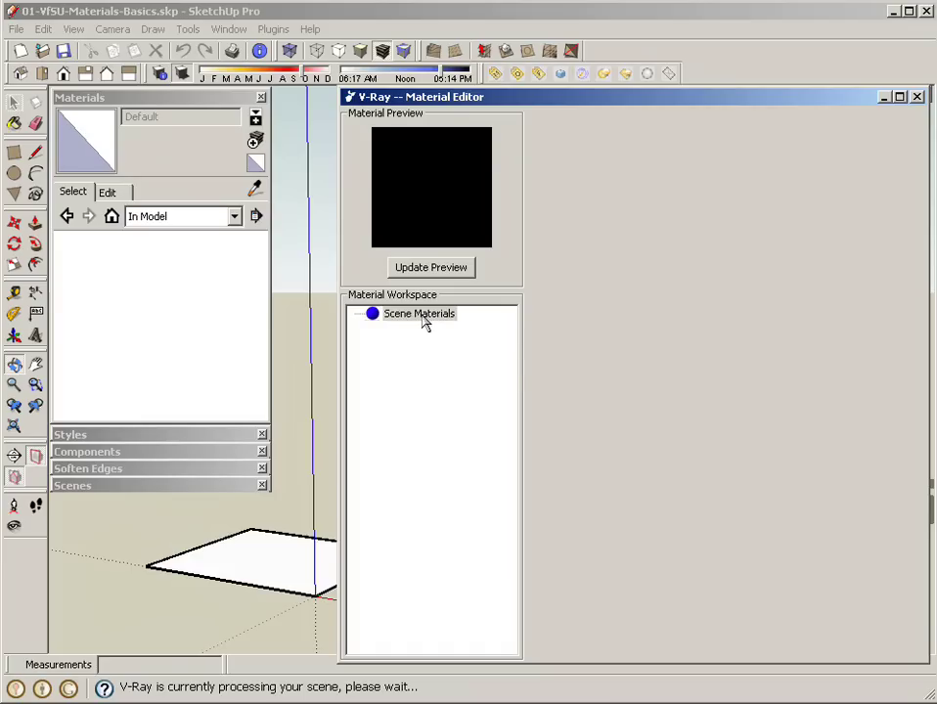
right_click(423, 321)
mouse_move(471, 333)
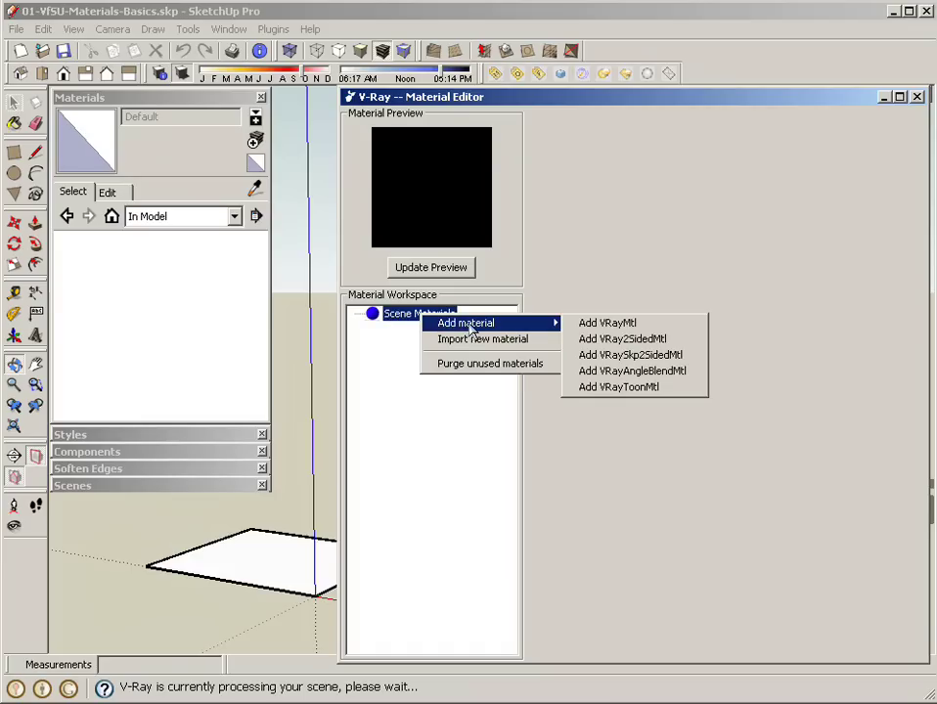
click(622, 331)
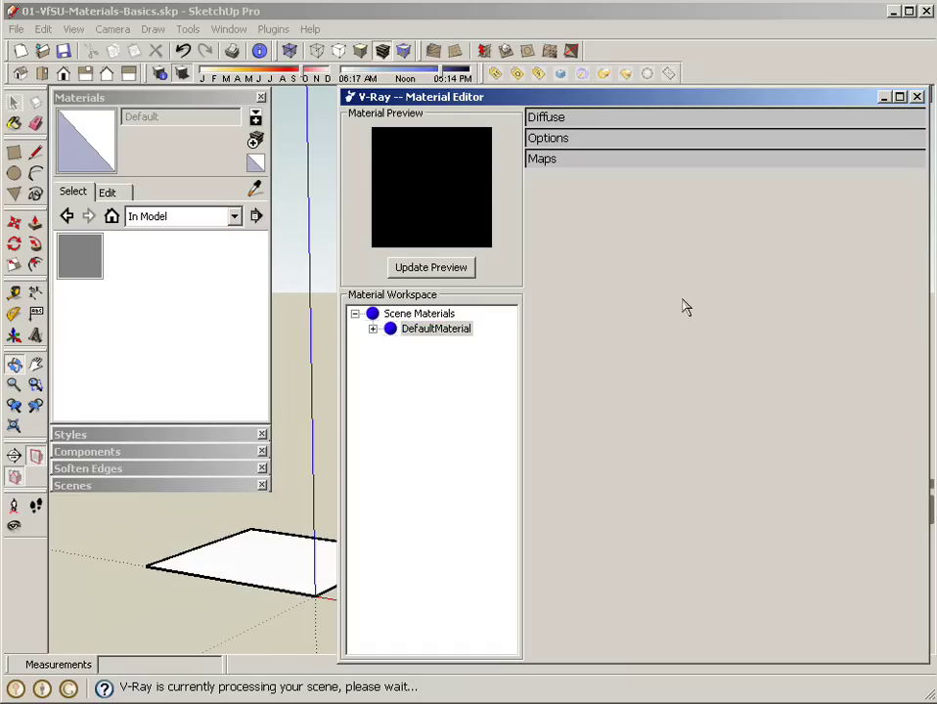
click(918, 97)
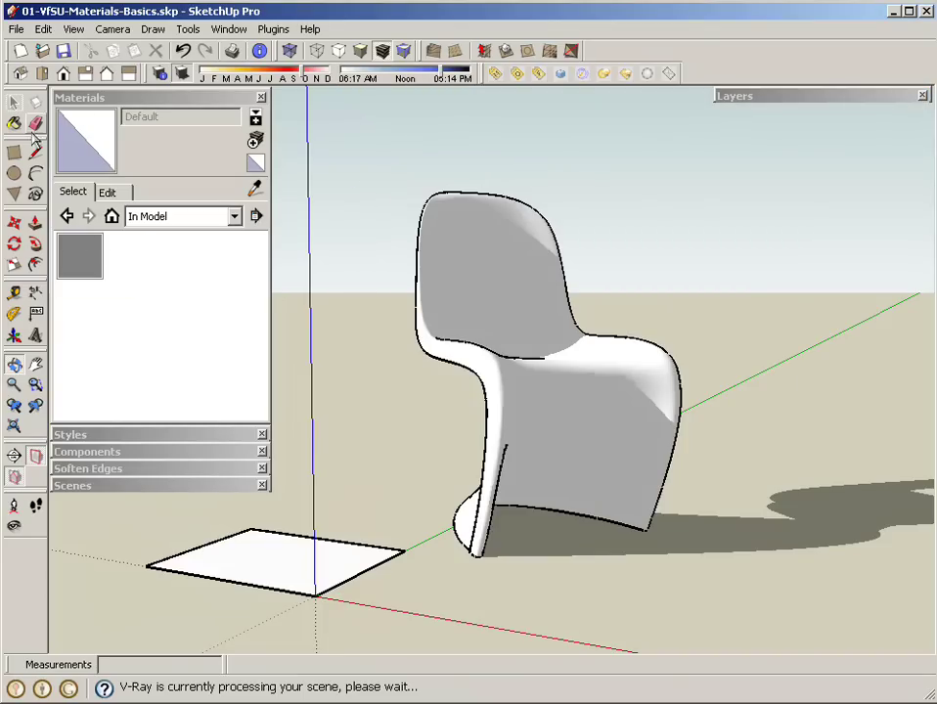
- Paint the chair with DefaultMaterial and rename the material to "chair"
click(81, 257)
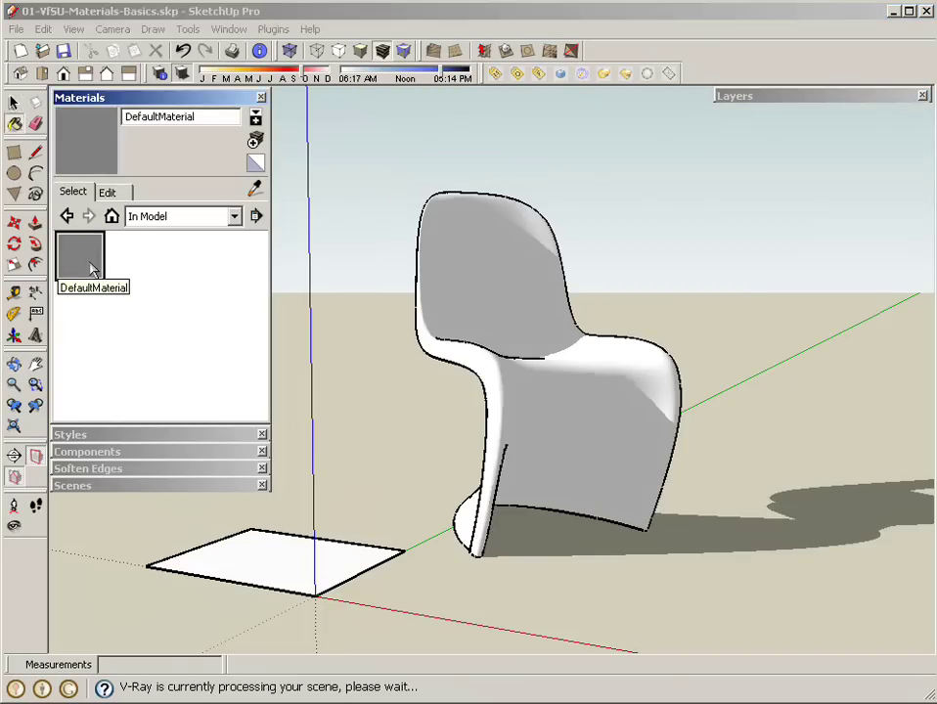
key(alt)
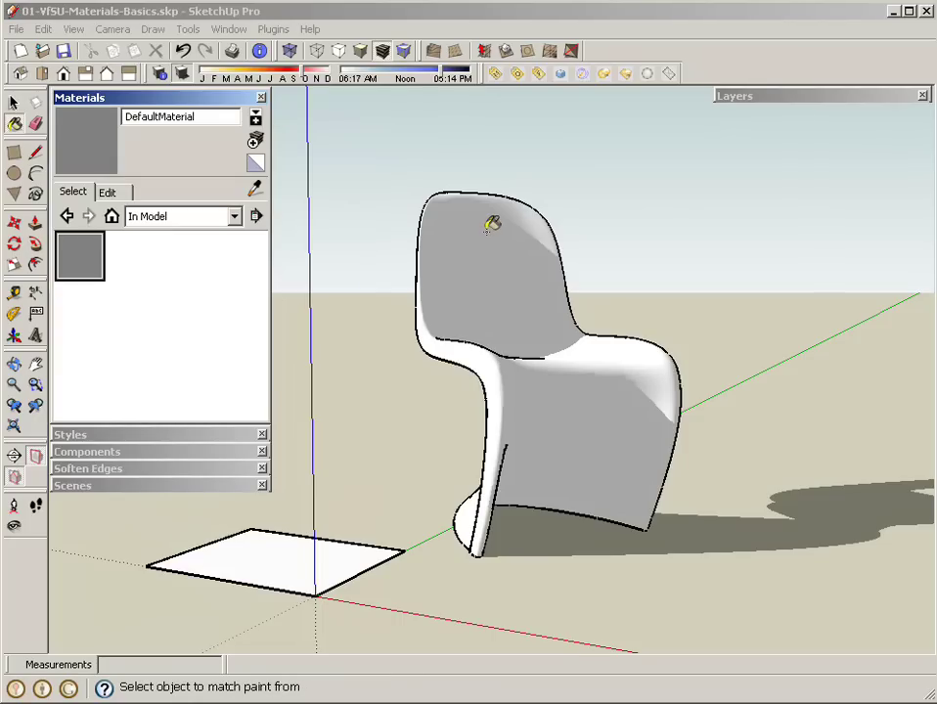
click(489, 227)
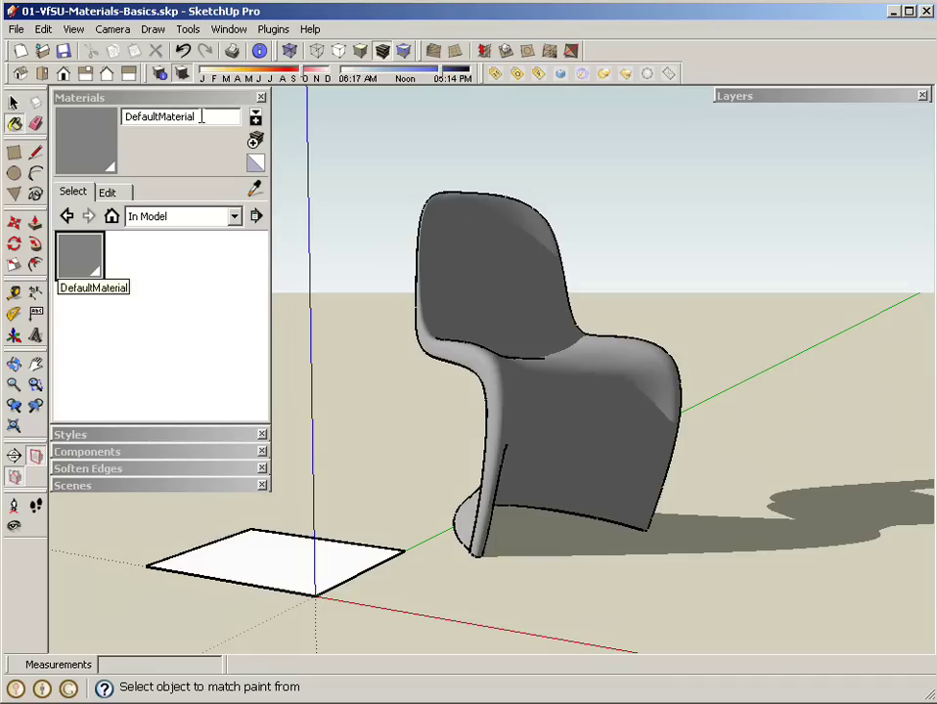
click(124, 116)
text(chair)
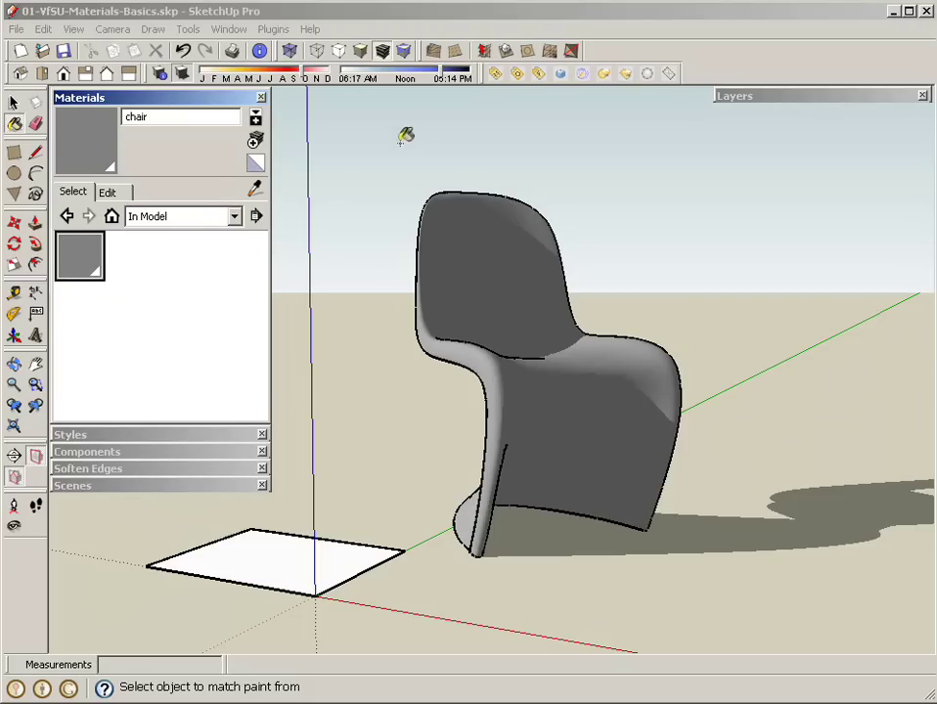
- Generate a preview of the chair material in the V-Ray Material Editor and close the editor
click(495, 78)
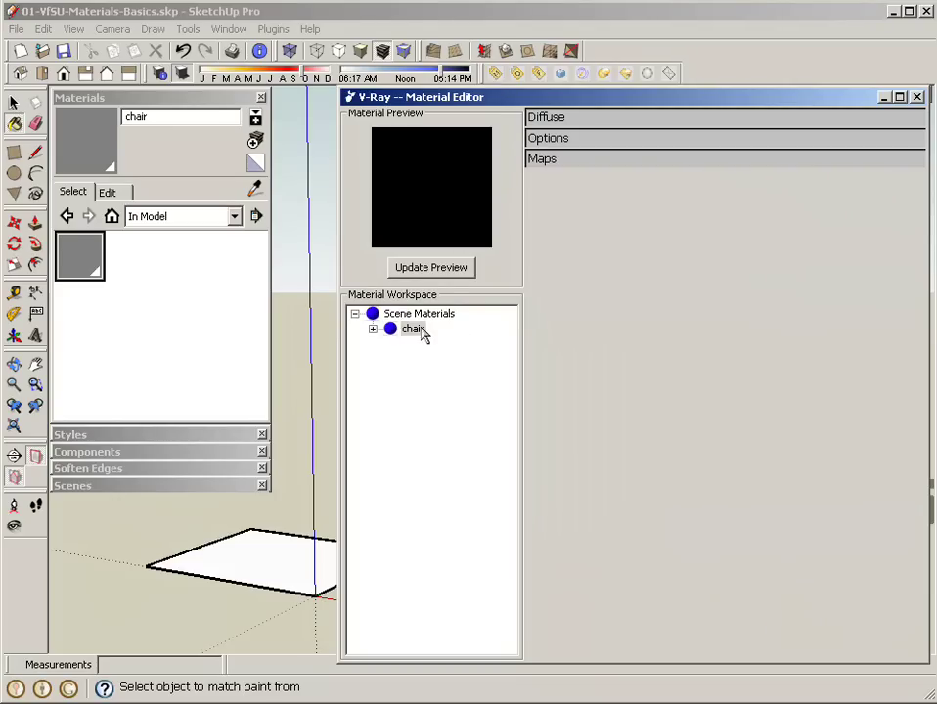
click(432, 273)
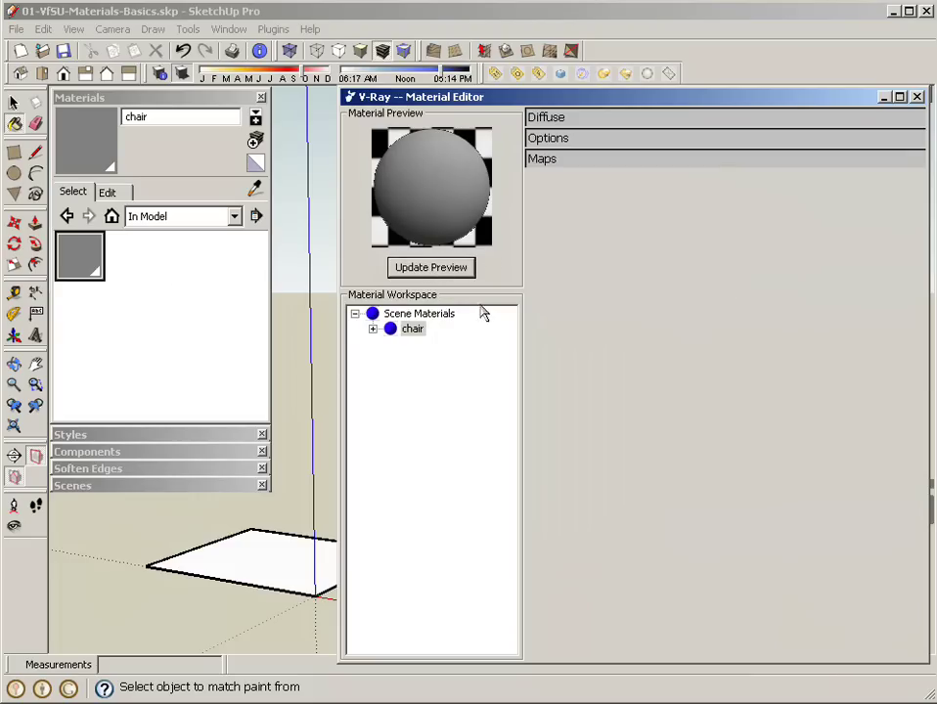
click(919, 96)
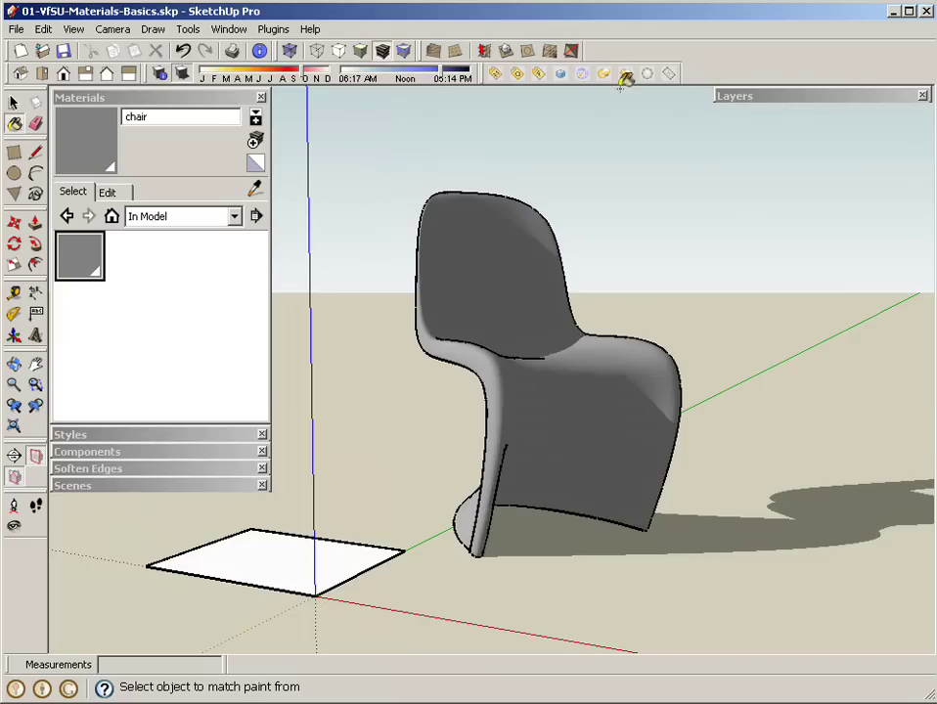
- Render the scene with the chair material applied and dismiss the render windows
click(561, 75)
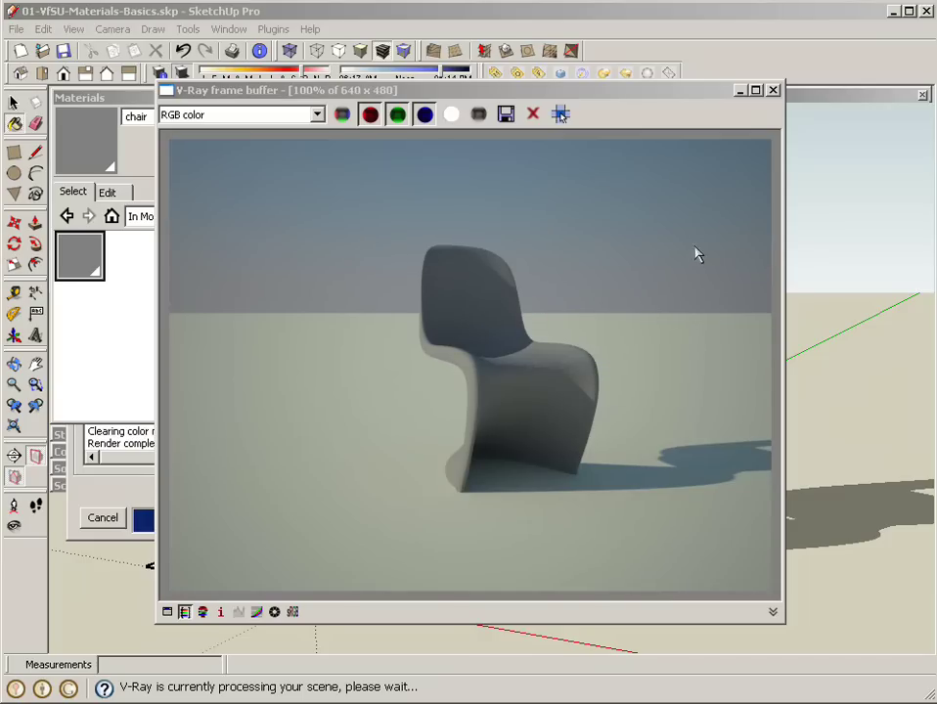
click(773, 91)
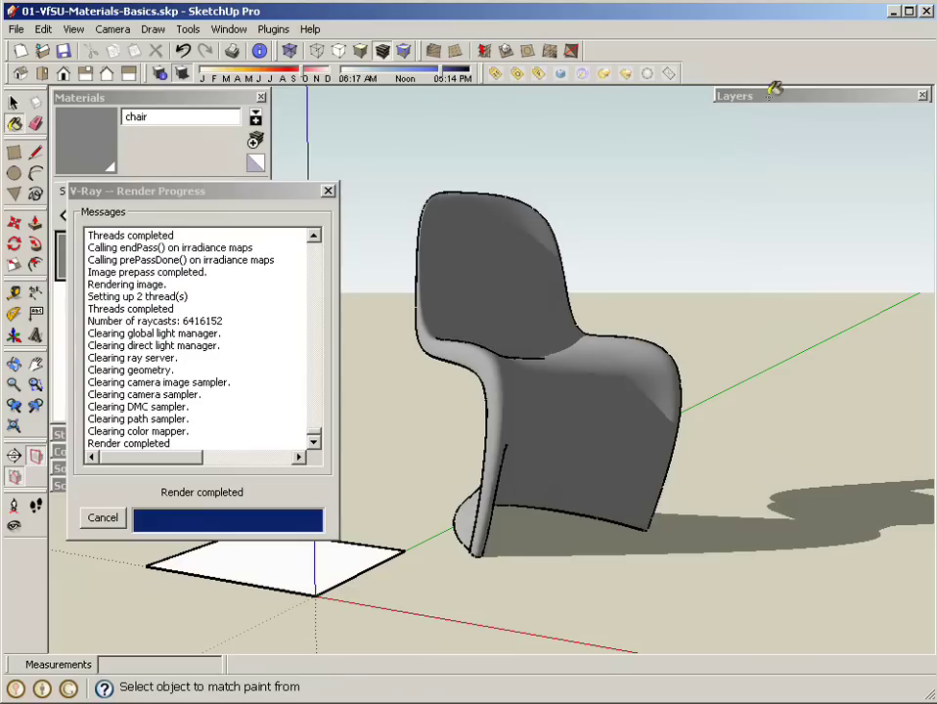
click(329, 191)
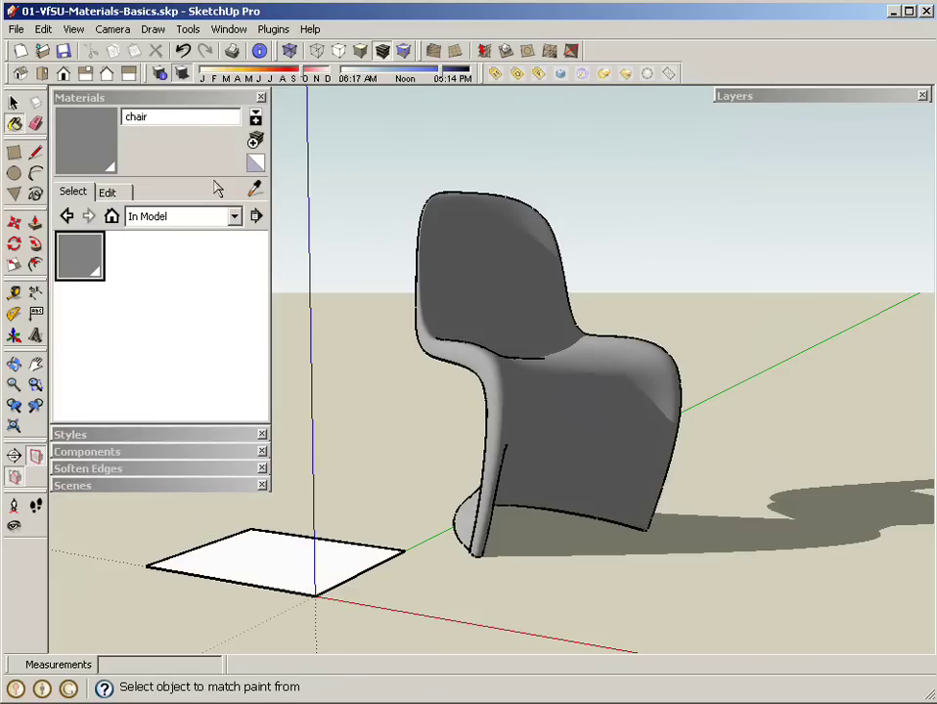
- Add a new reflection layer to the chair material in the V-Ray Material Editor
click(495, 74)
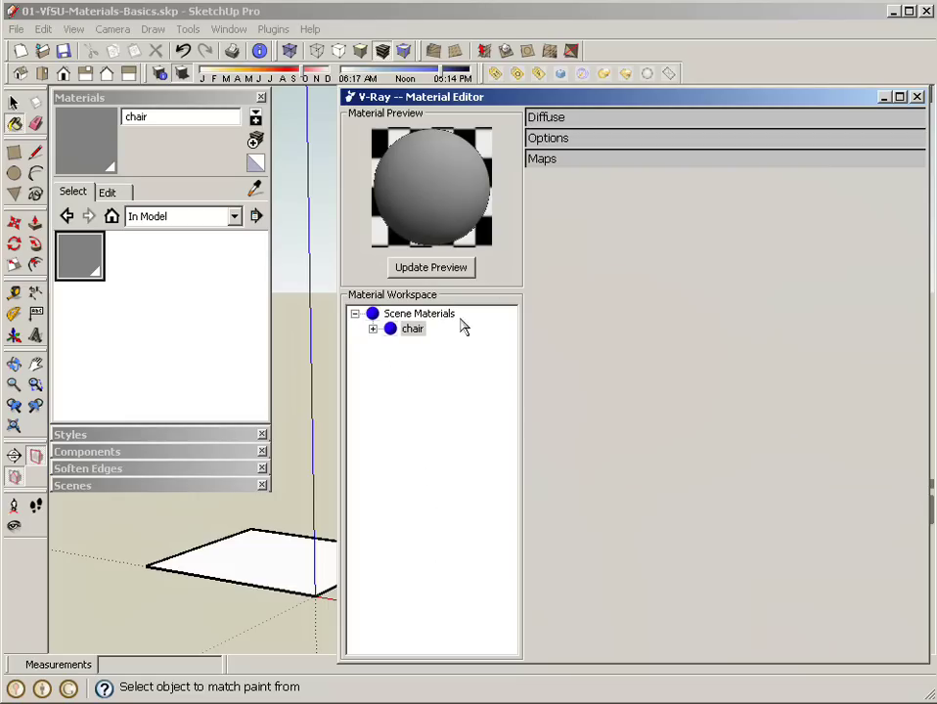
click(373, 331)
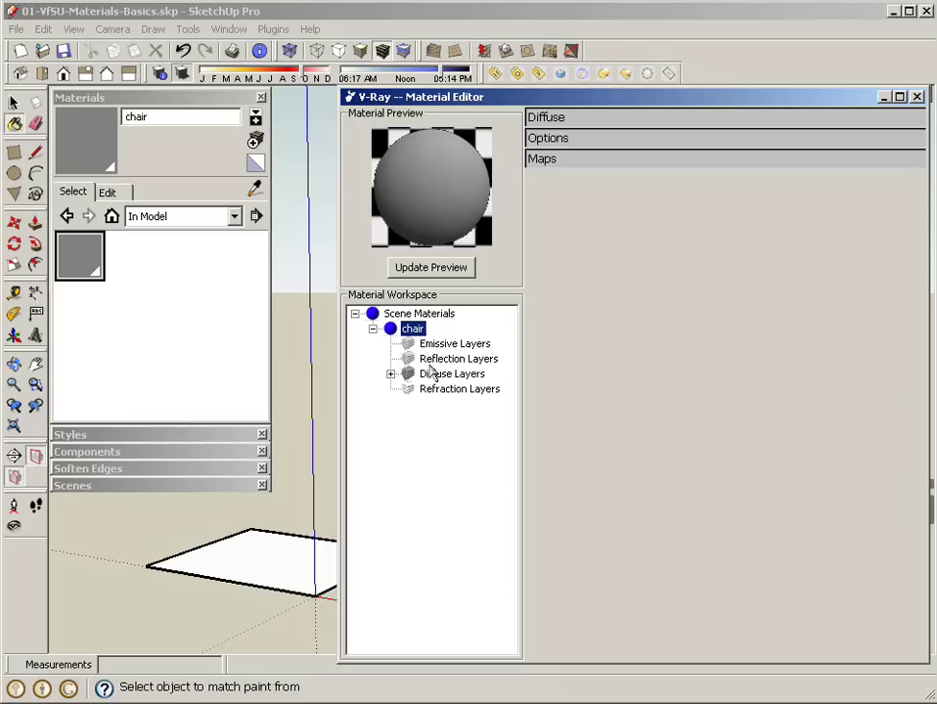
click(469, 362)
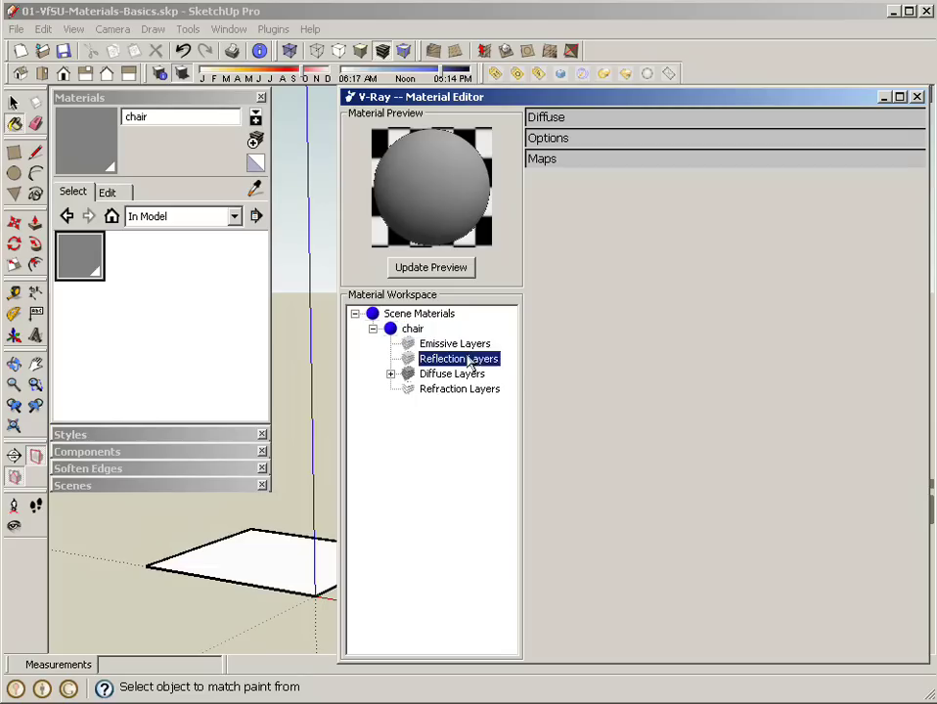
right_click(467, 357)
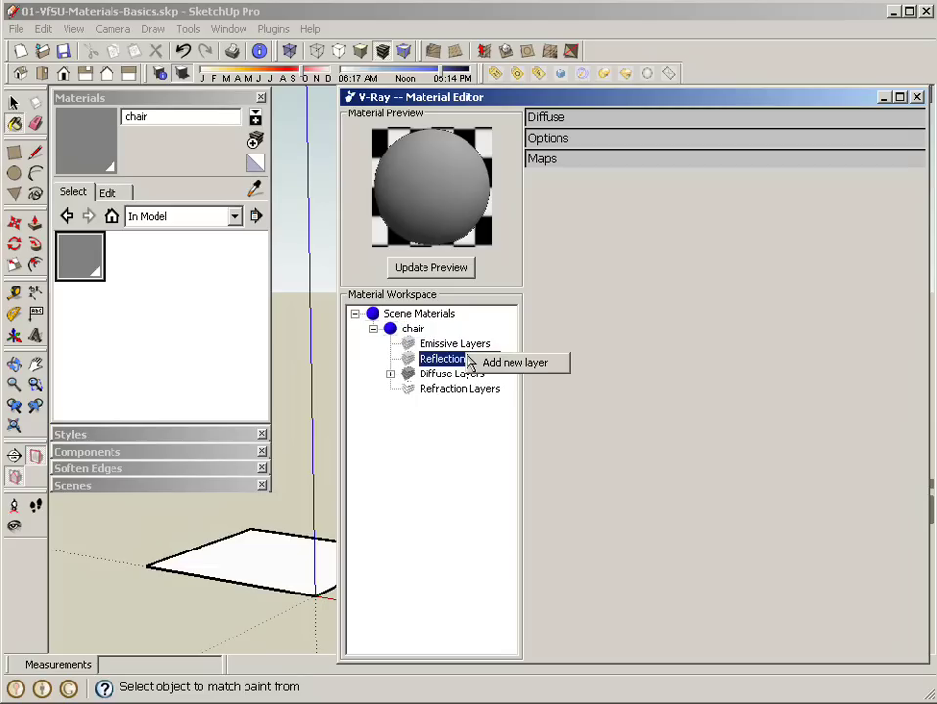
click(516, 363)
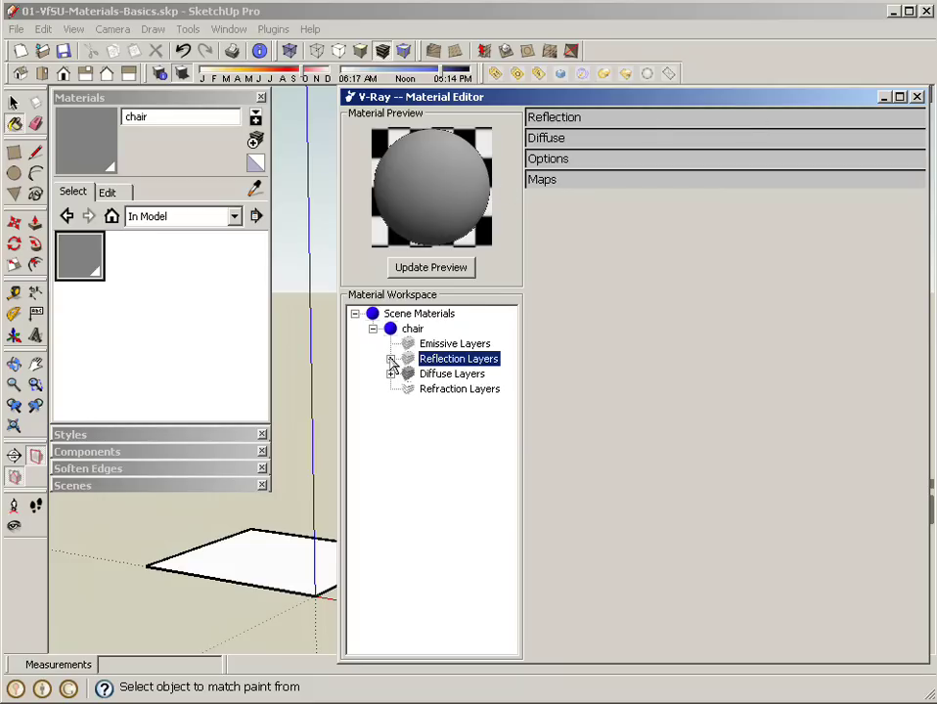
- Set the chair's reflection map type to None in the reflection settings and update the material preview
click(604, 121)
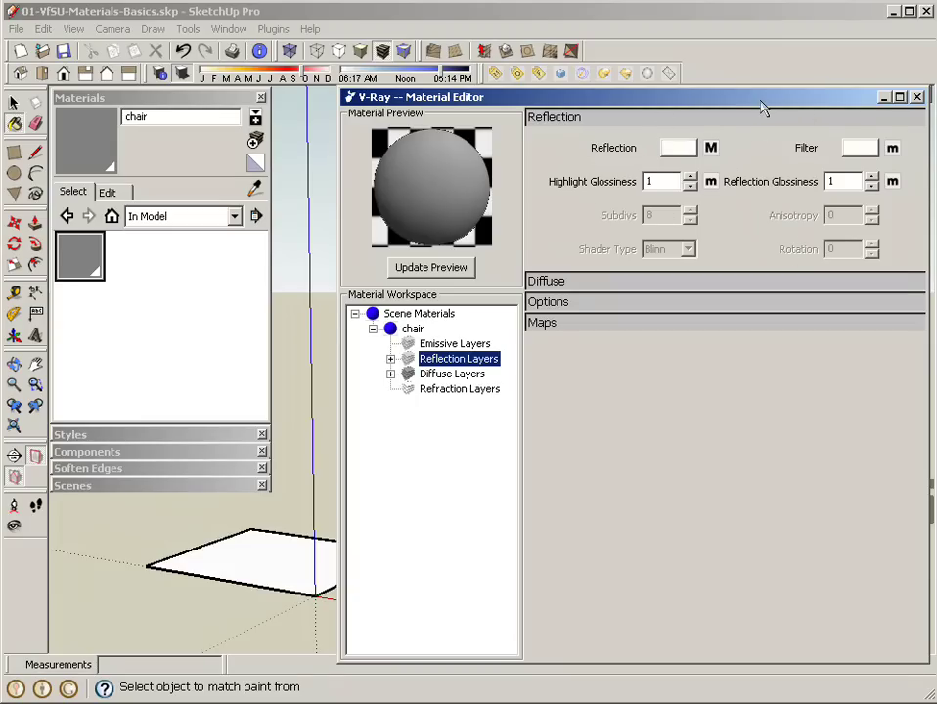
drag(761, 102, 754, 113)
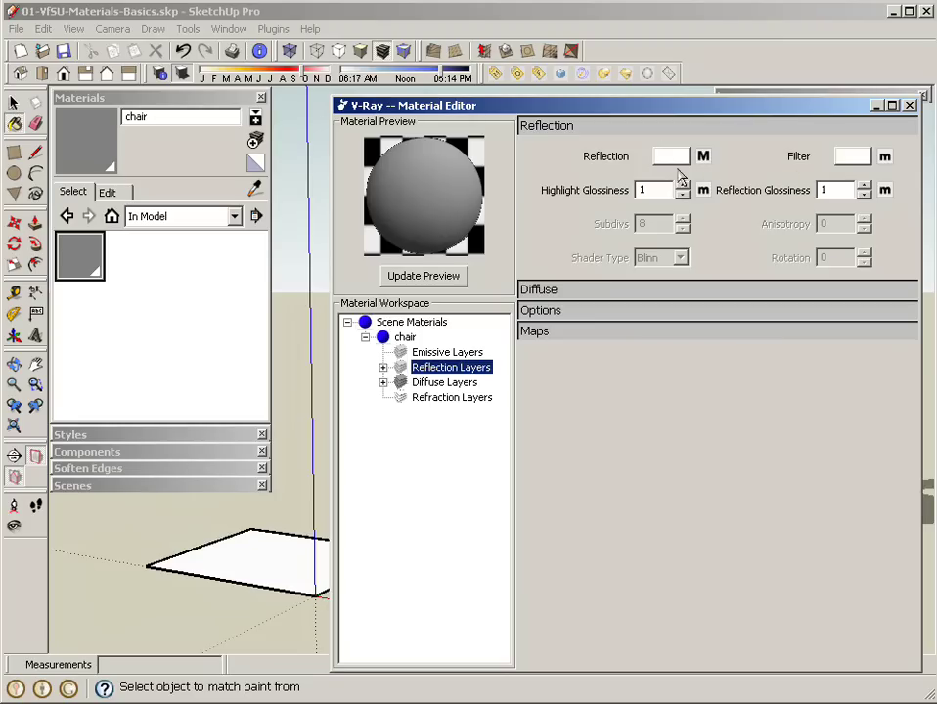
click(703, 158)
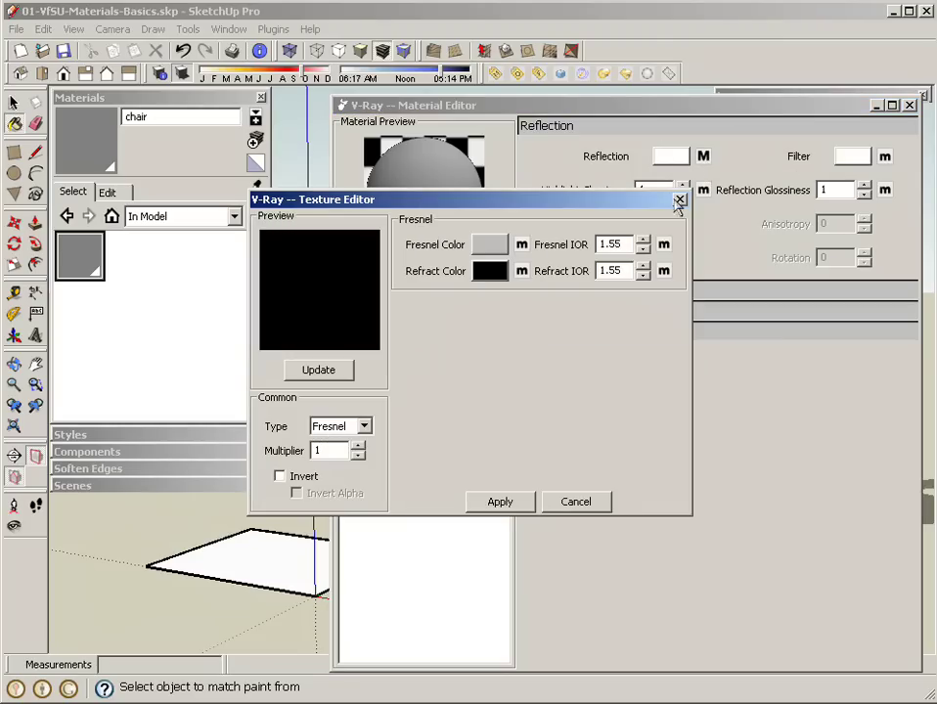
click(364, 428)
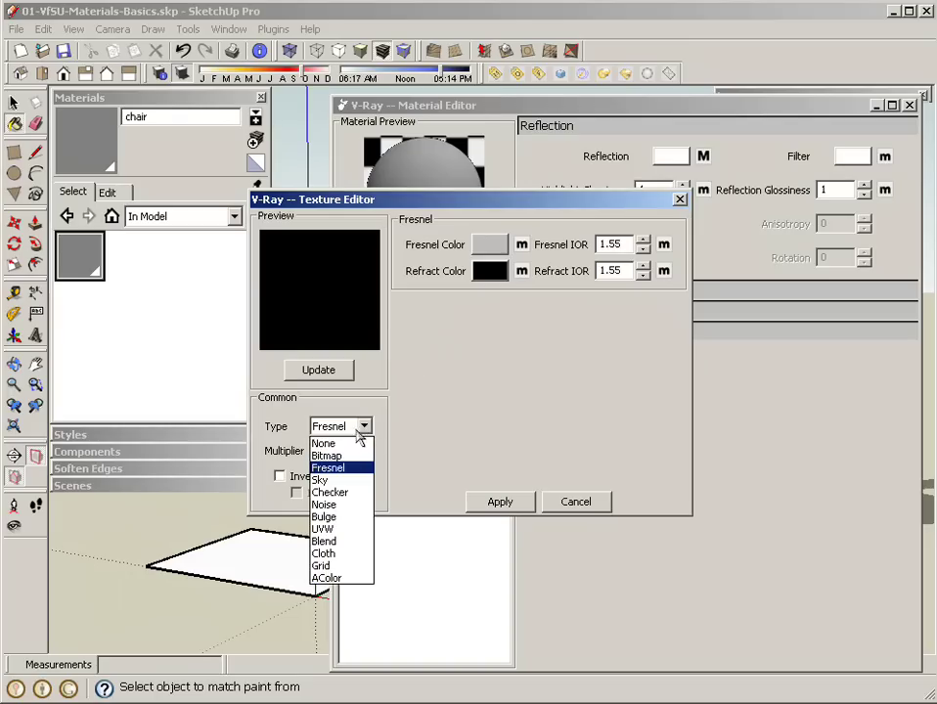
click(348, 444)
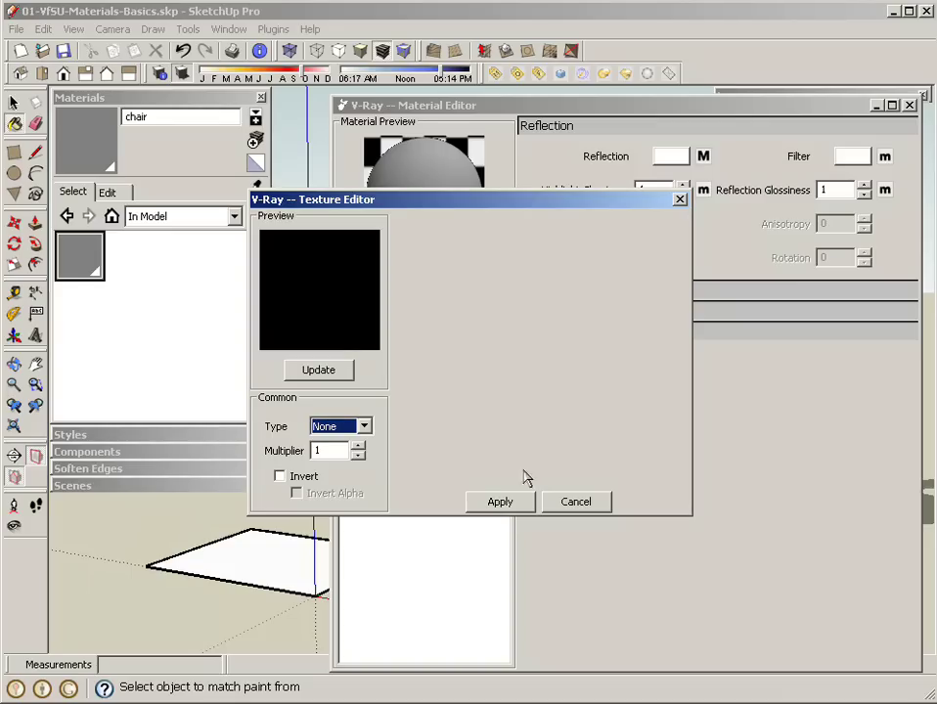
click(503, 503)
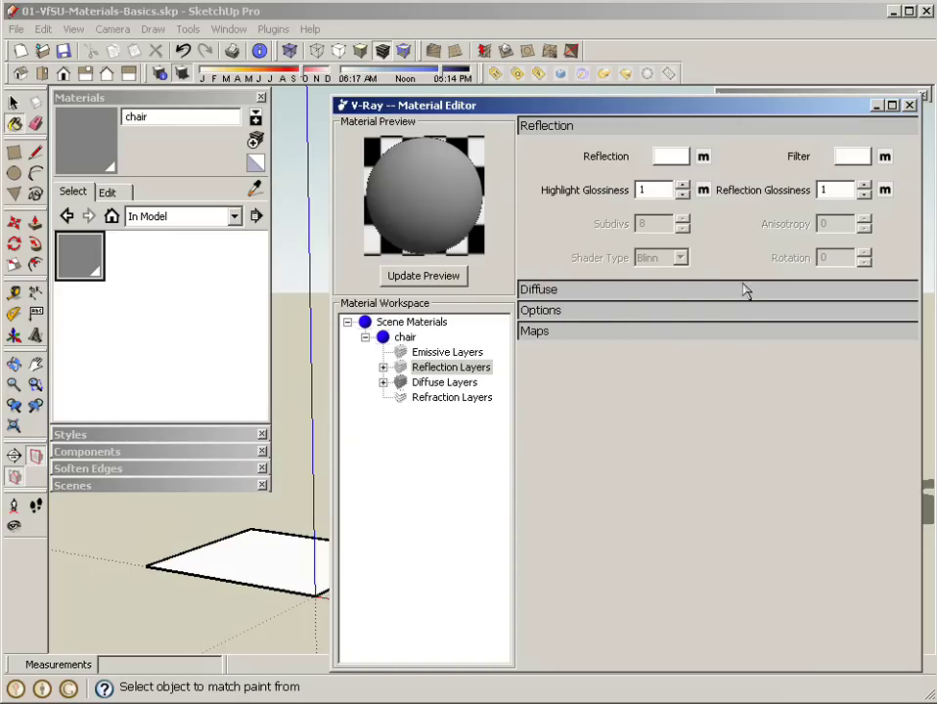
click(437, 278)
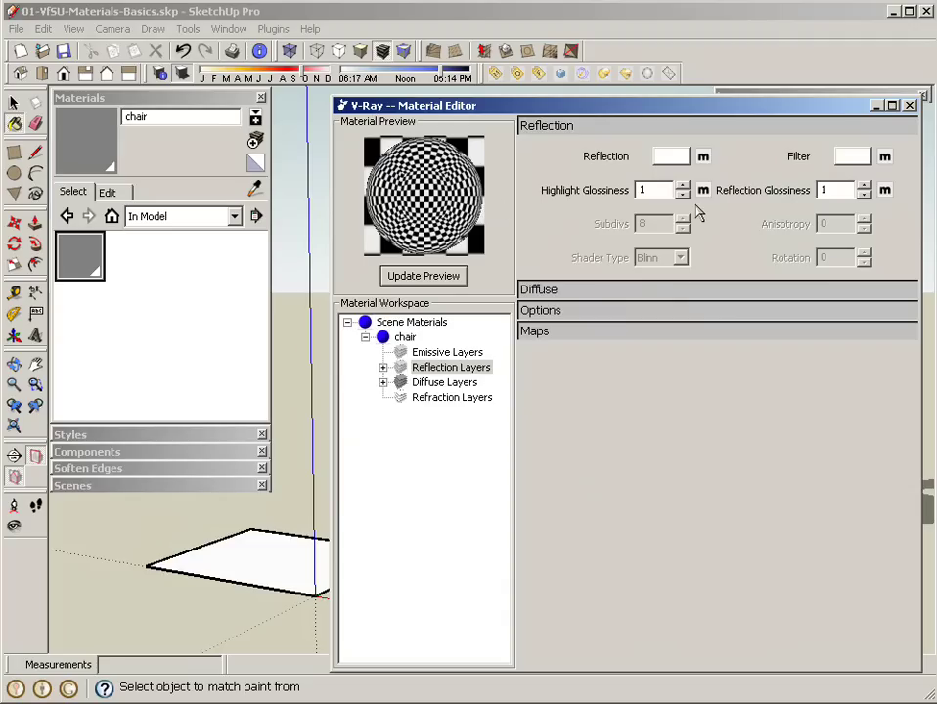
- Set the chair material's reflection color to black (RGB 0, 0, 0) and update the material preview
click(669, 158)
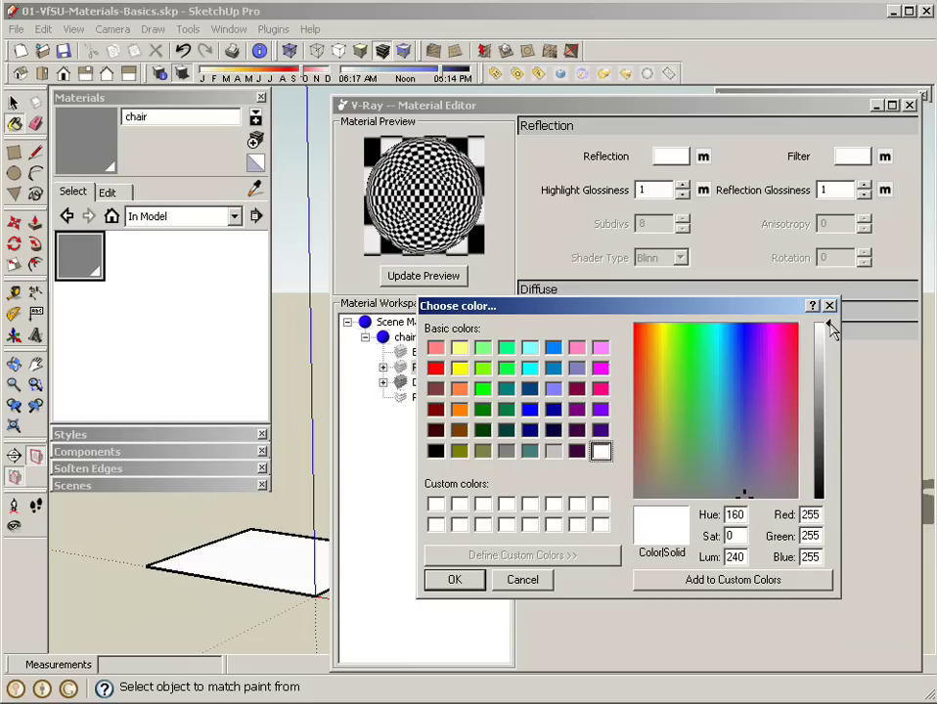
drag(832, 331, 831, 501)
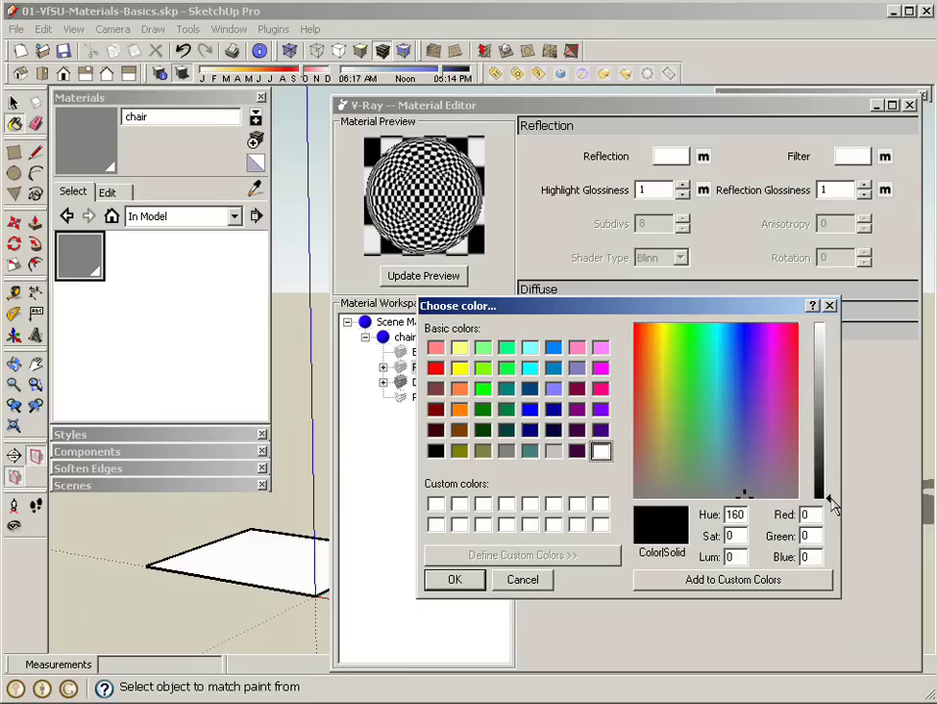
click(455, 581)
click(438, 278)
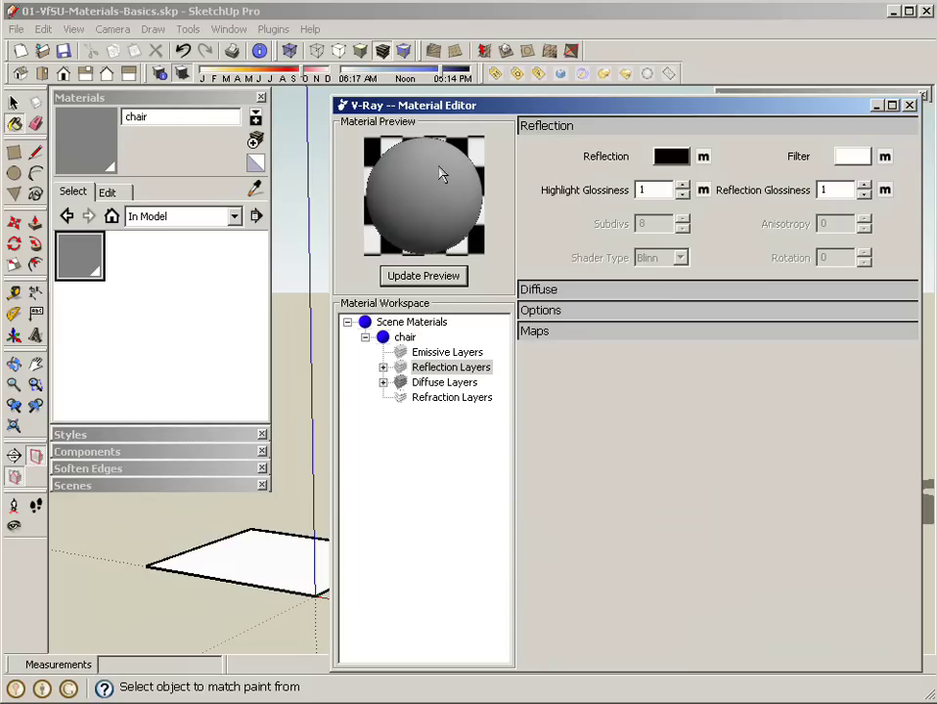
- Set the chair material's reflection color back to white and close the V-Ray Material Editor
click(672, 157)
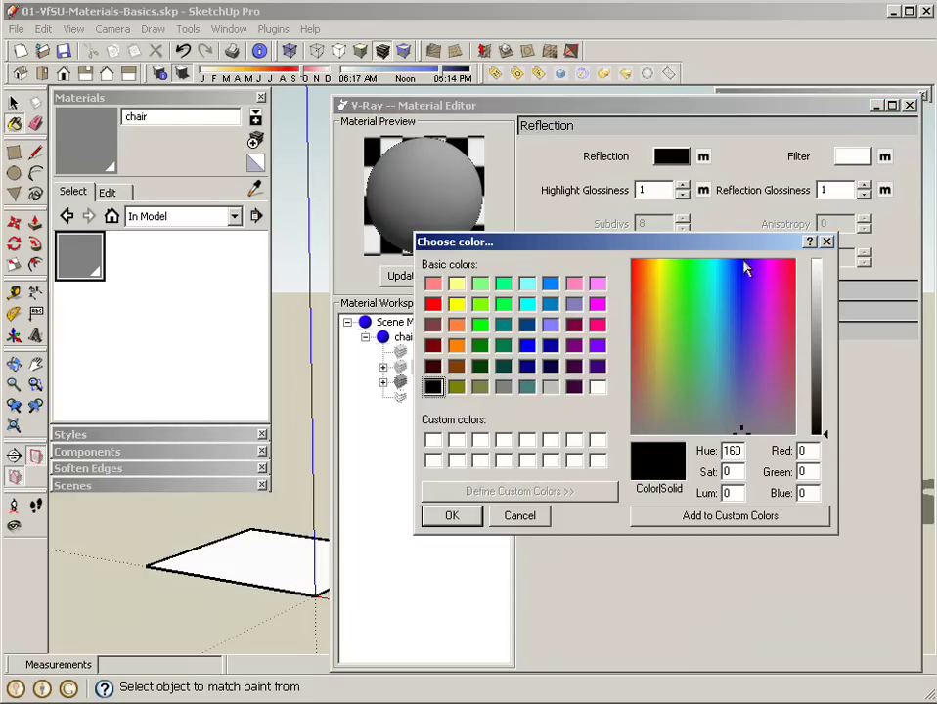
click(821, 262)
click(472, 510)
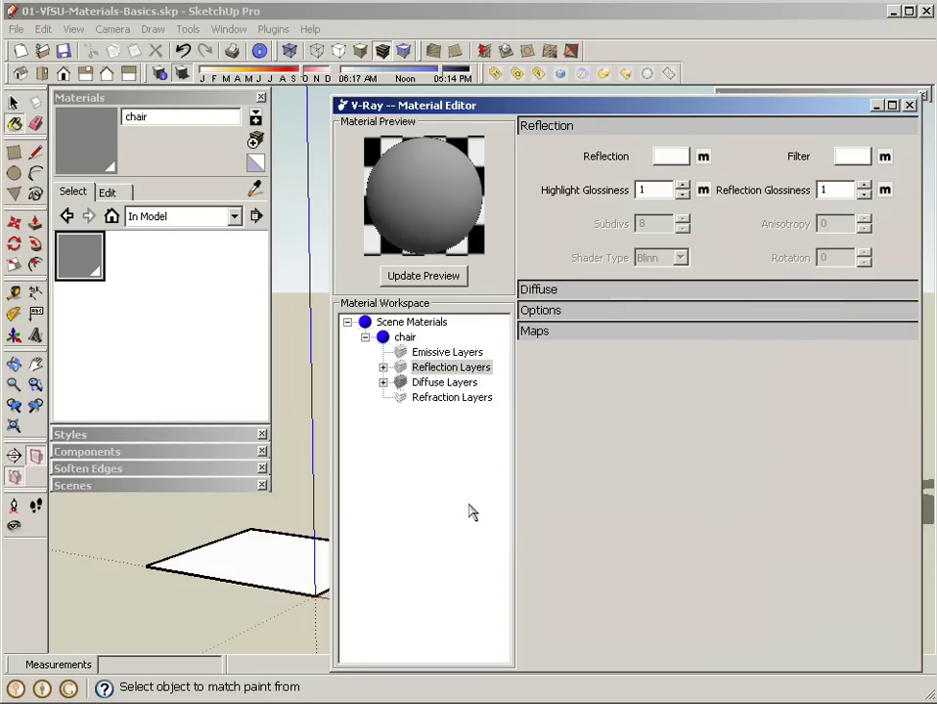
click(910, 106)
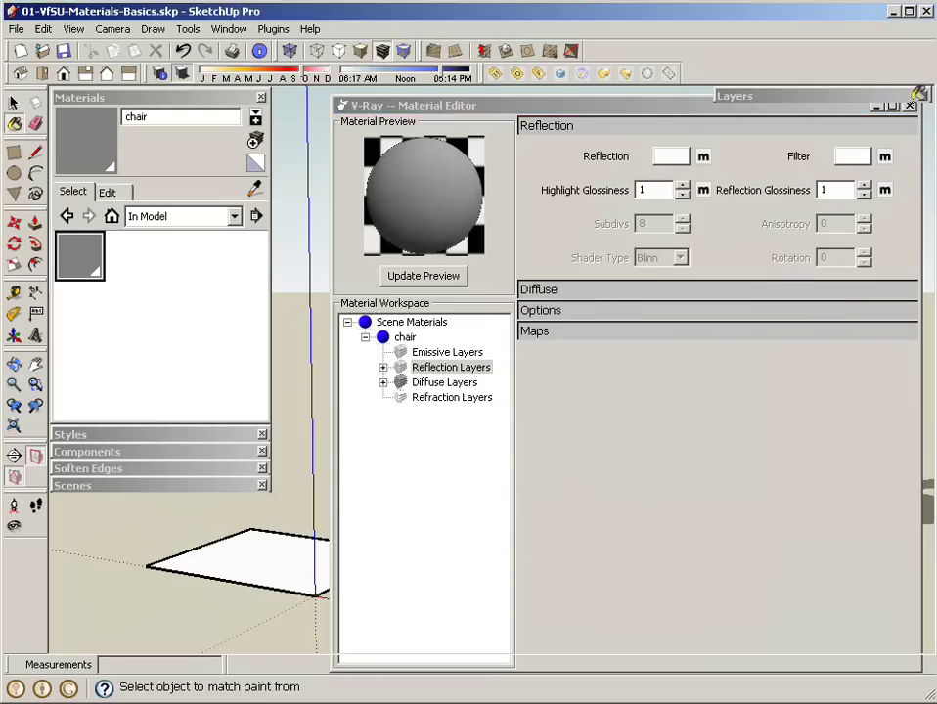
- Render the scene with the reflective chair material, examine the chair's surface up close, and dismiss the render windows
key(space)
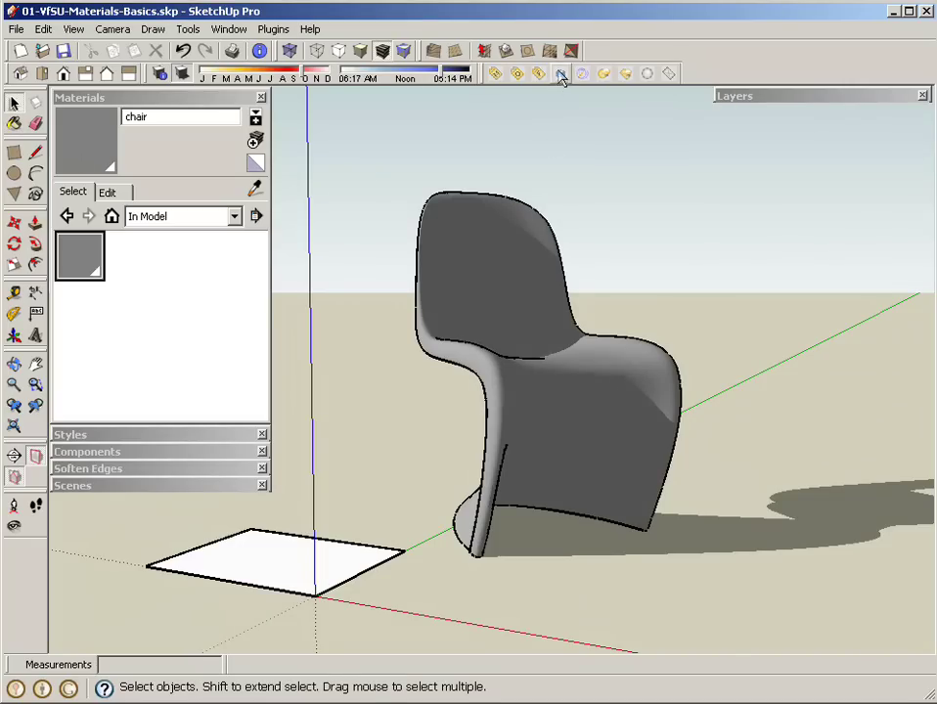
click(562, 76)
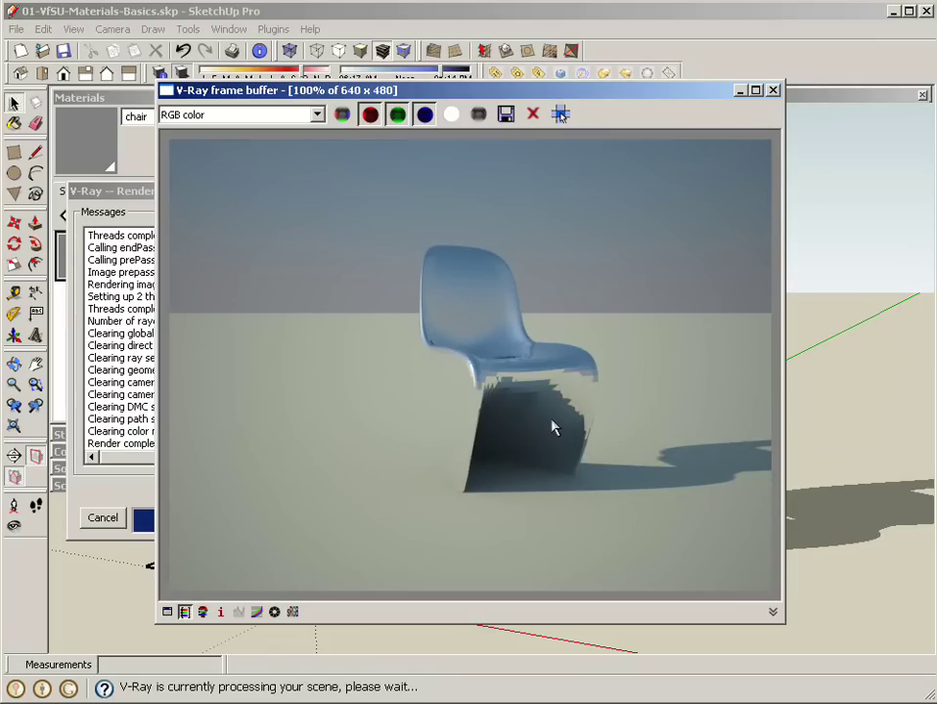
scroll(548, 377, up, 1)
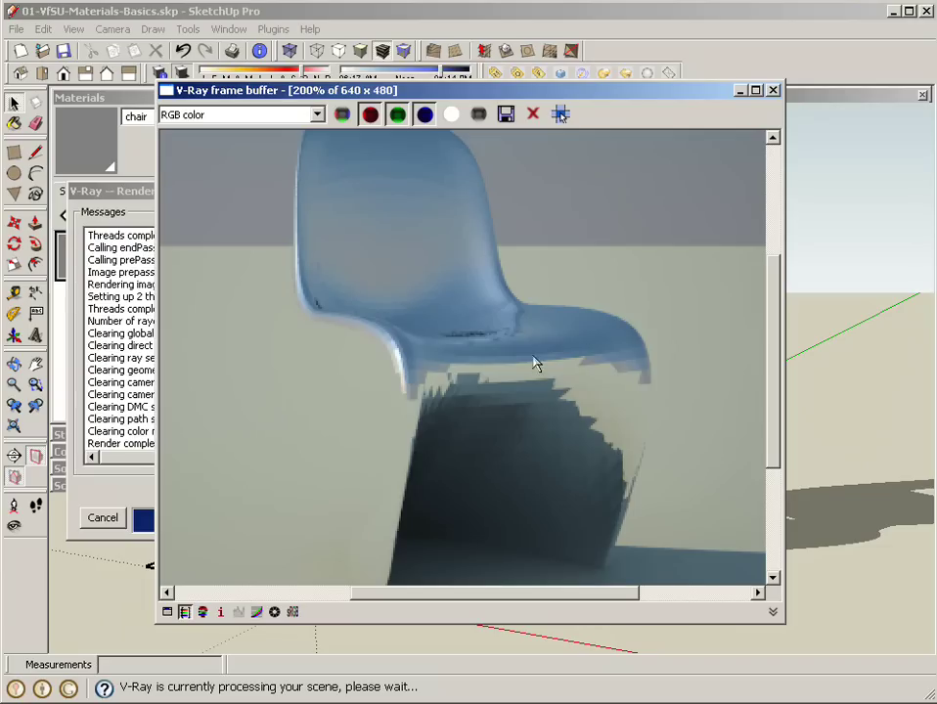
scroll(499, 389, down, 1)
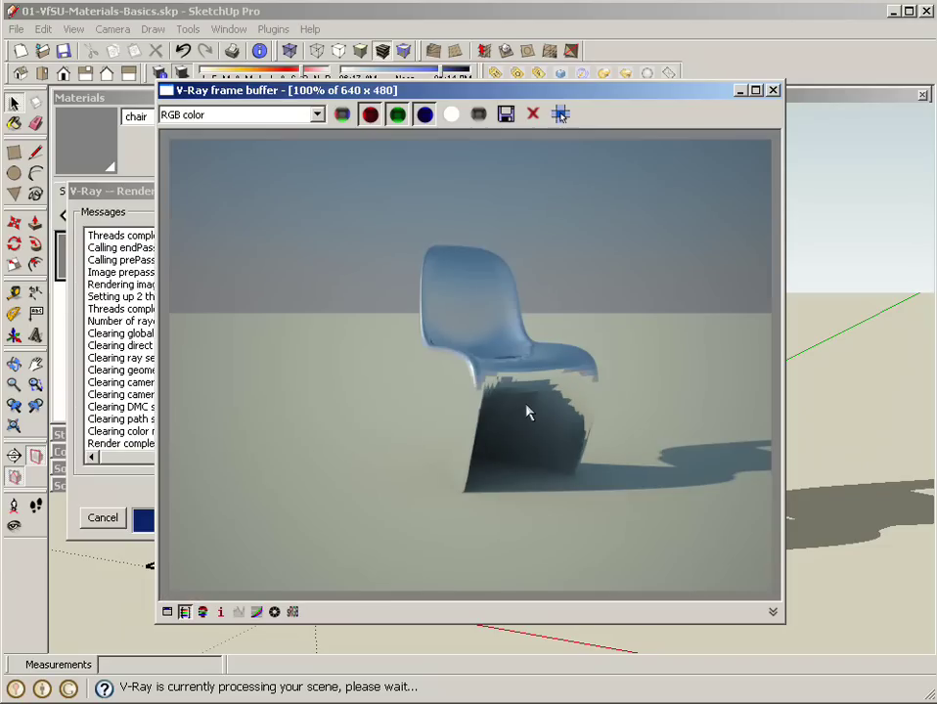
click(773, 91)
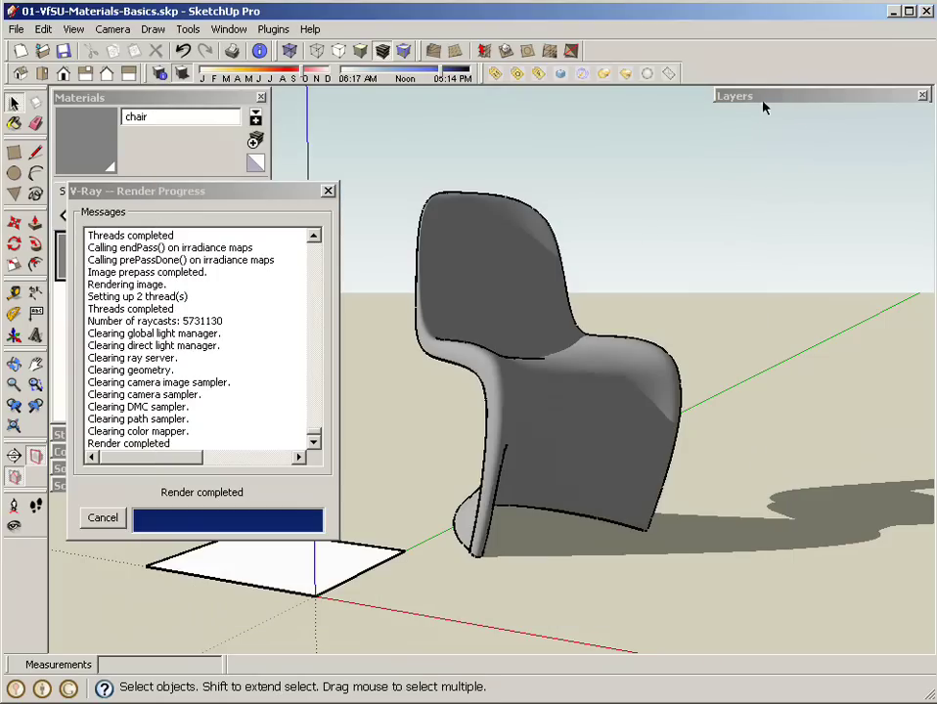
click(329, 192)
- Soften the chair group's edges with Soften coplanar enabled and a 57.1-degree angle between normals
click(186, 100)
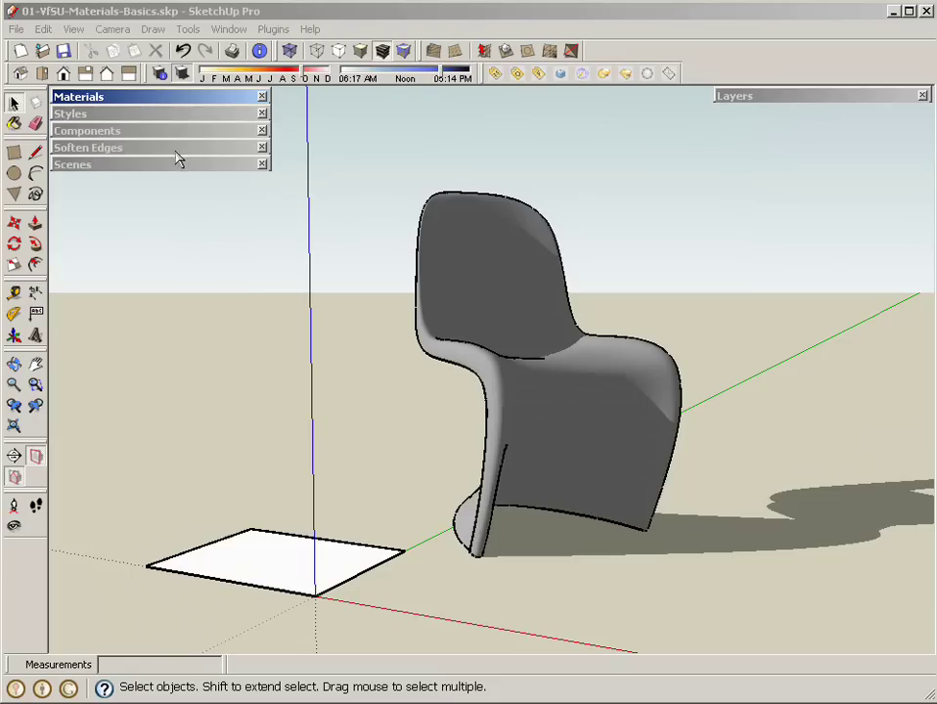
click(513, 272)
click(513, 271)
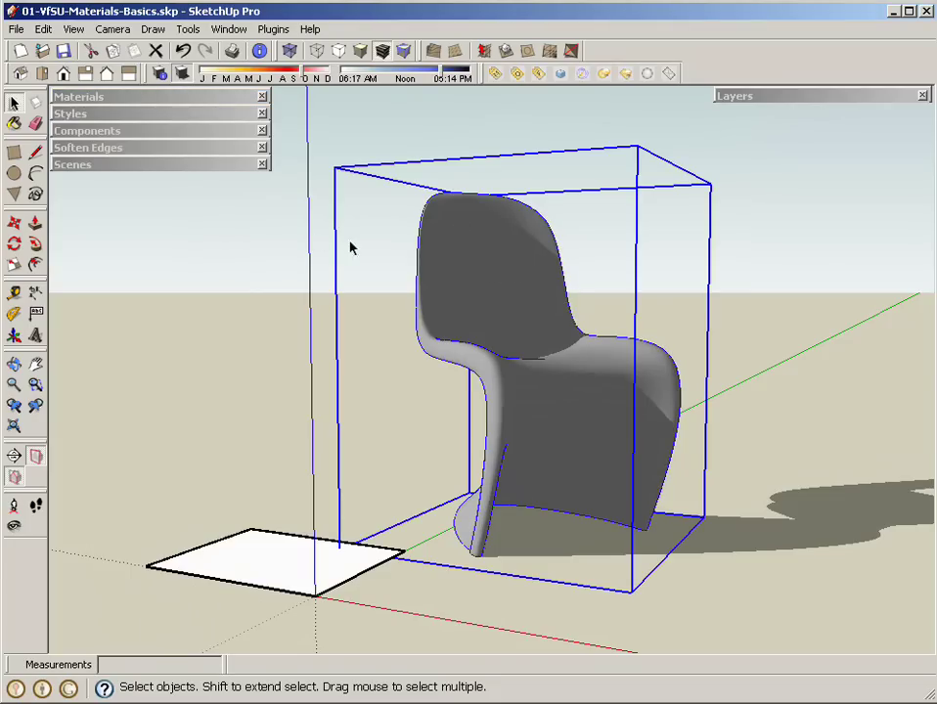
click(116, 149)
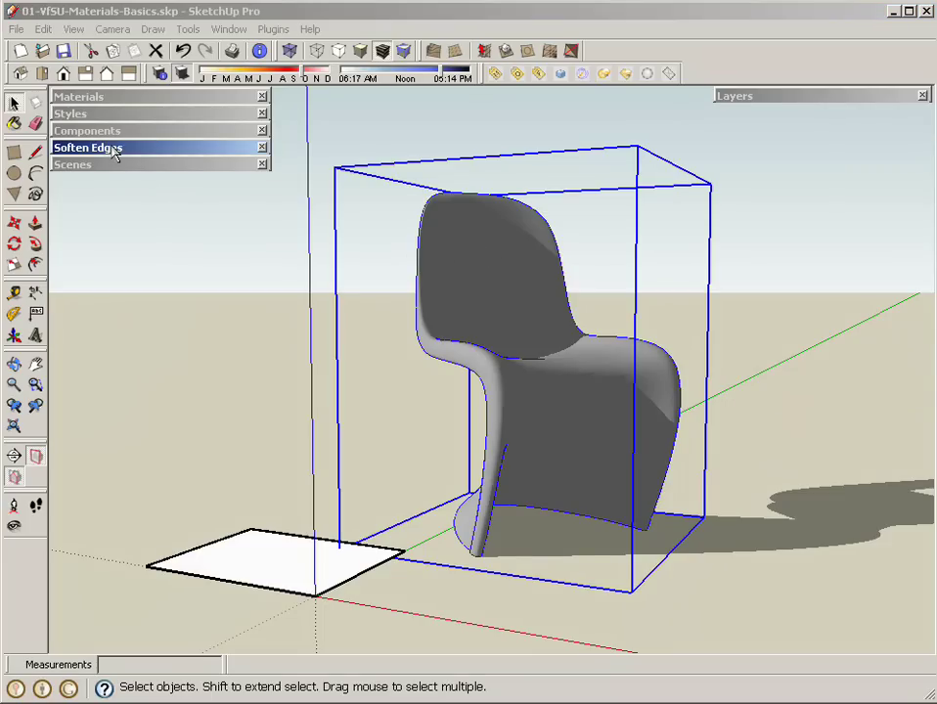
click(520, 270)
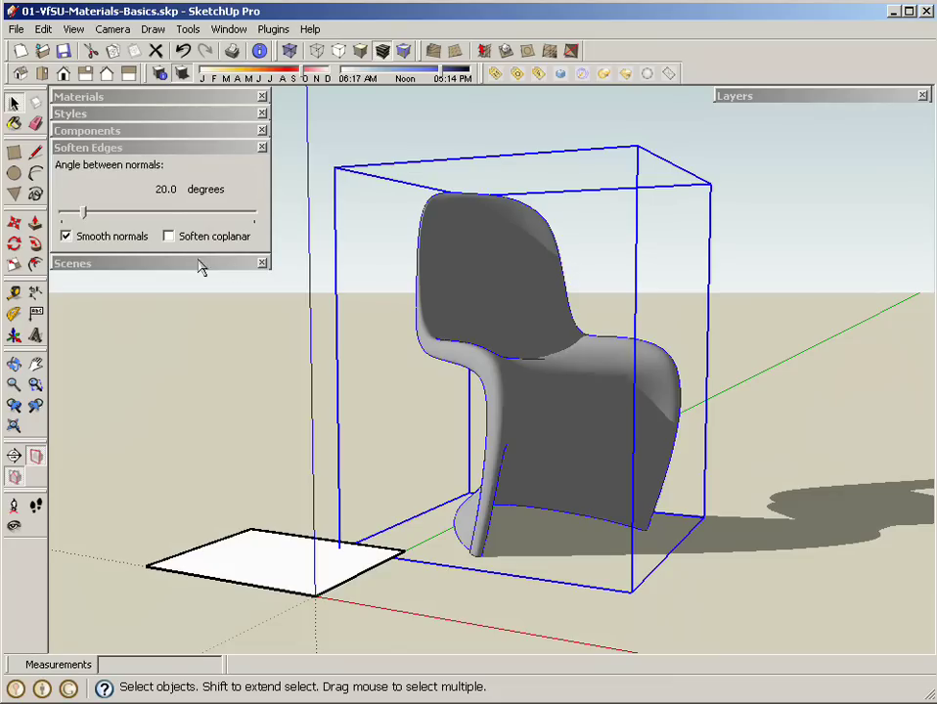
click(170, 237)
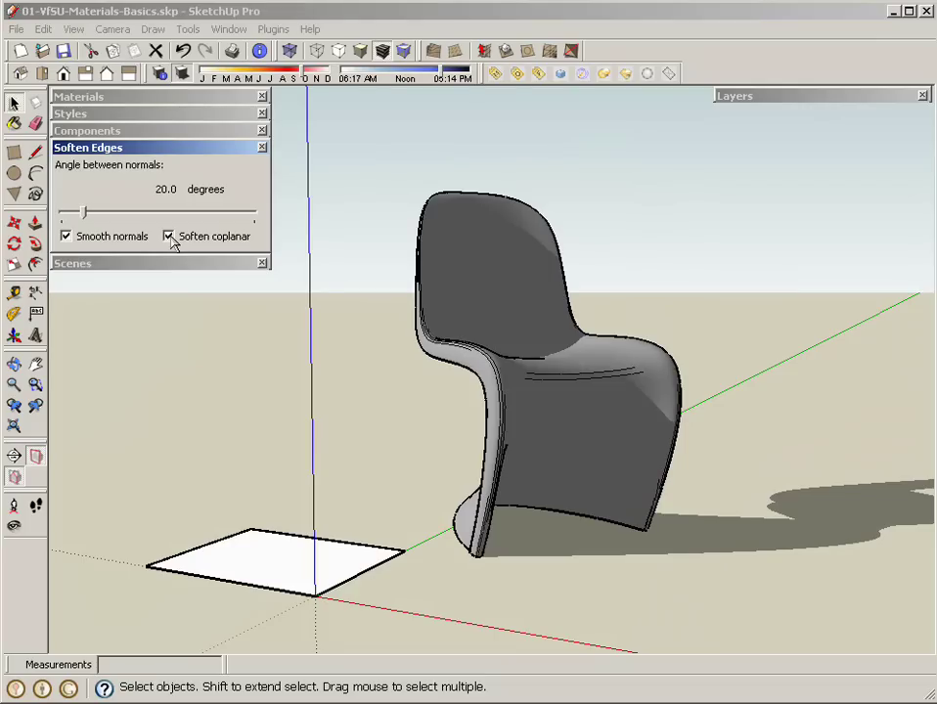
click(481, 245)
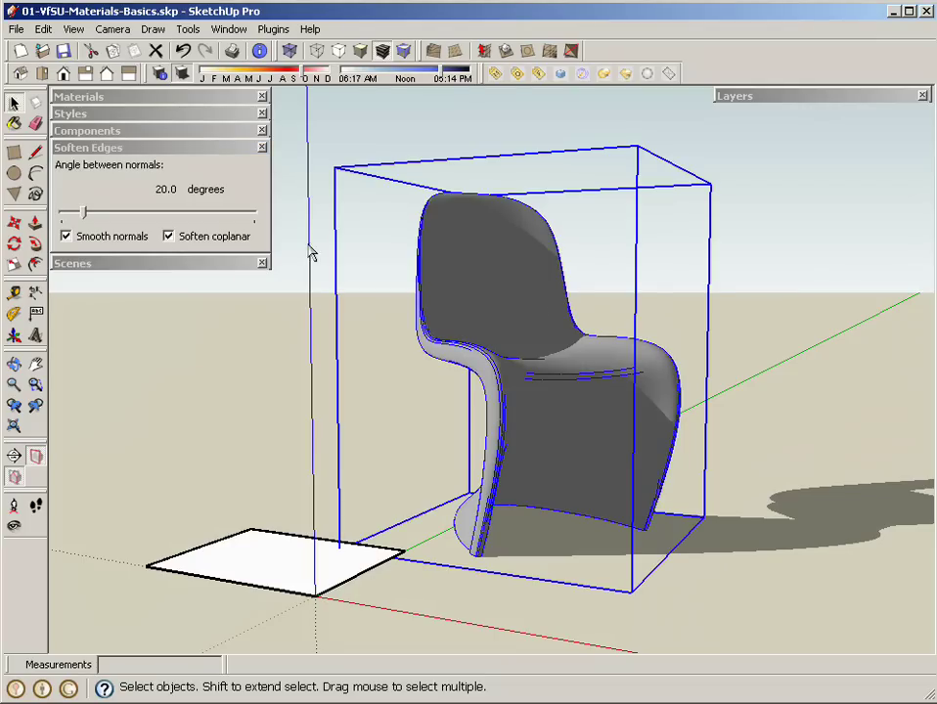
drag(86, 214, 124, 214)
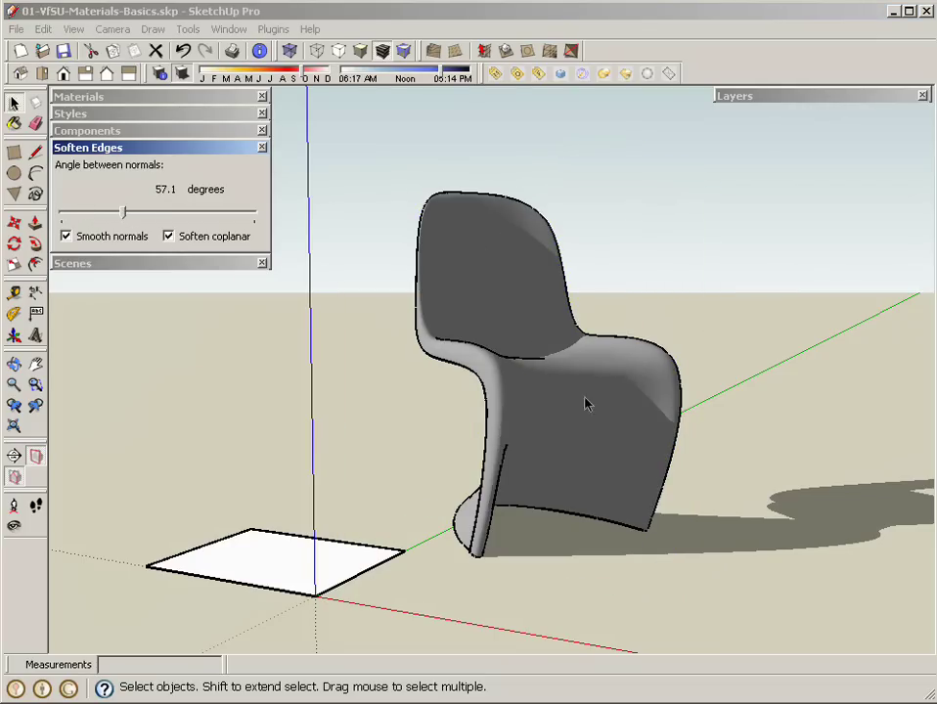
- Explode the chair group into loose geometry and clear the selection
click(520, 259)
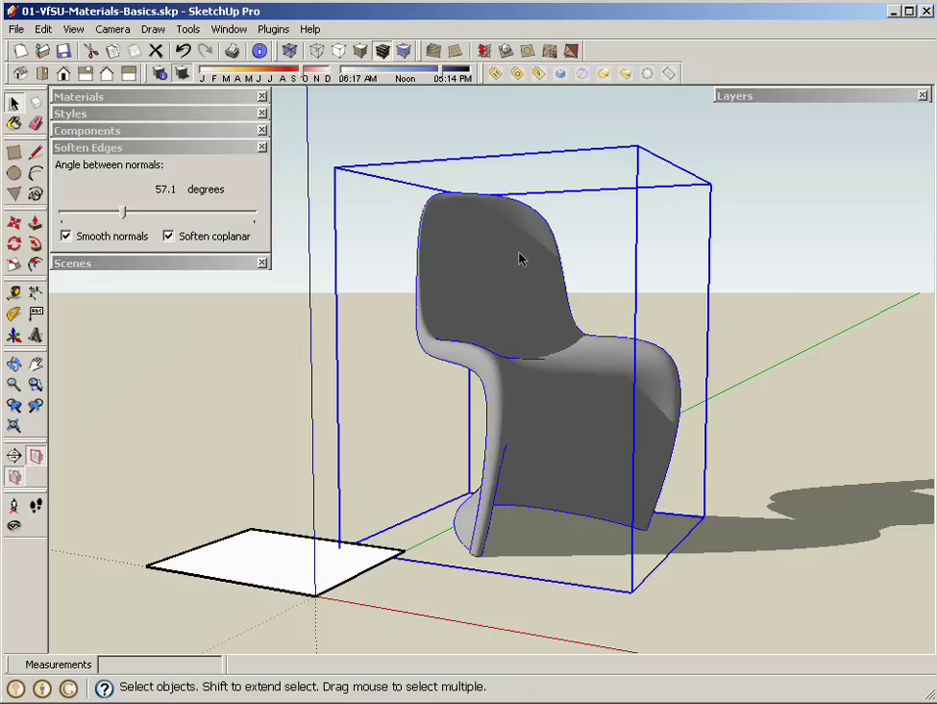
right_click(520, 258)
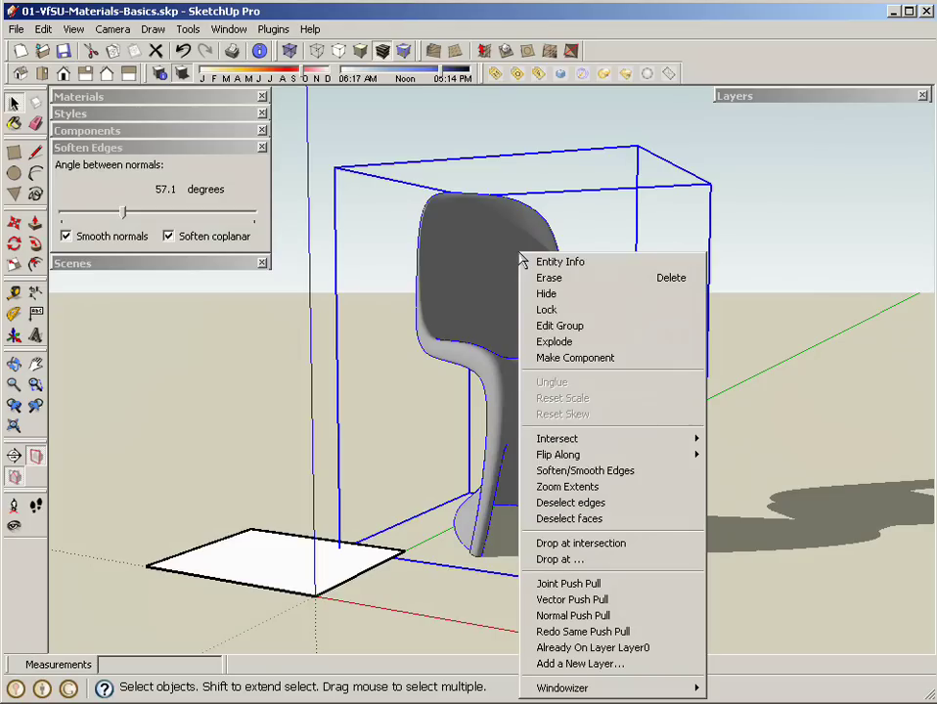
click(567, 345)
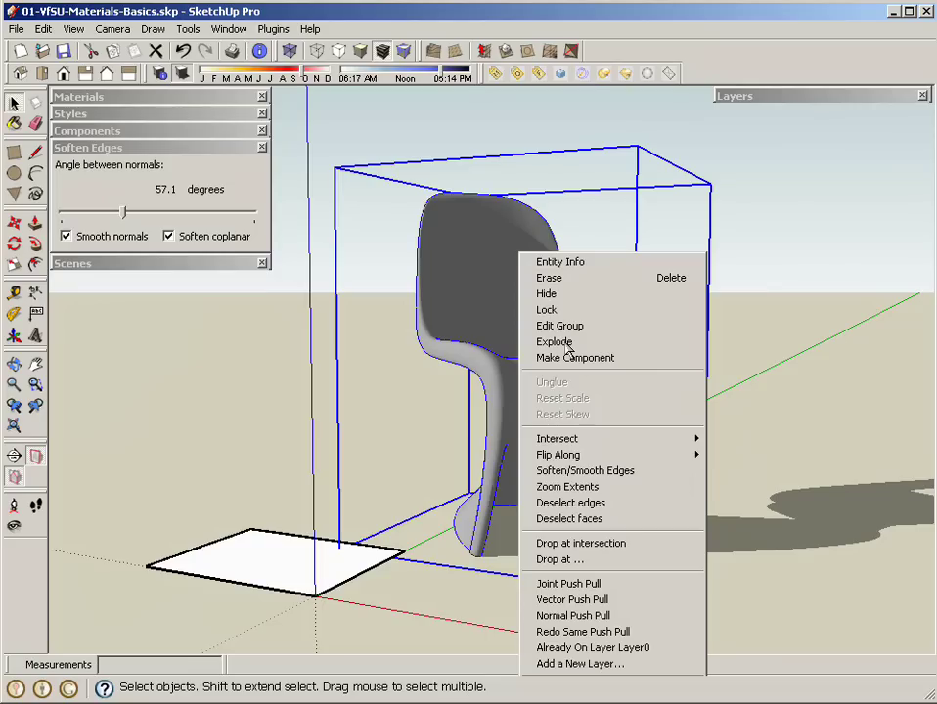
click(556, 341)
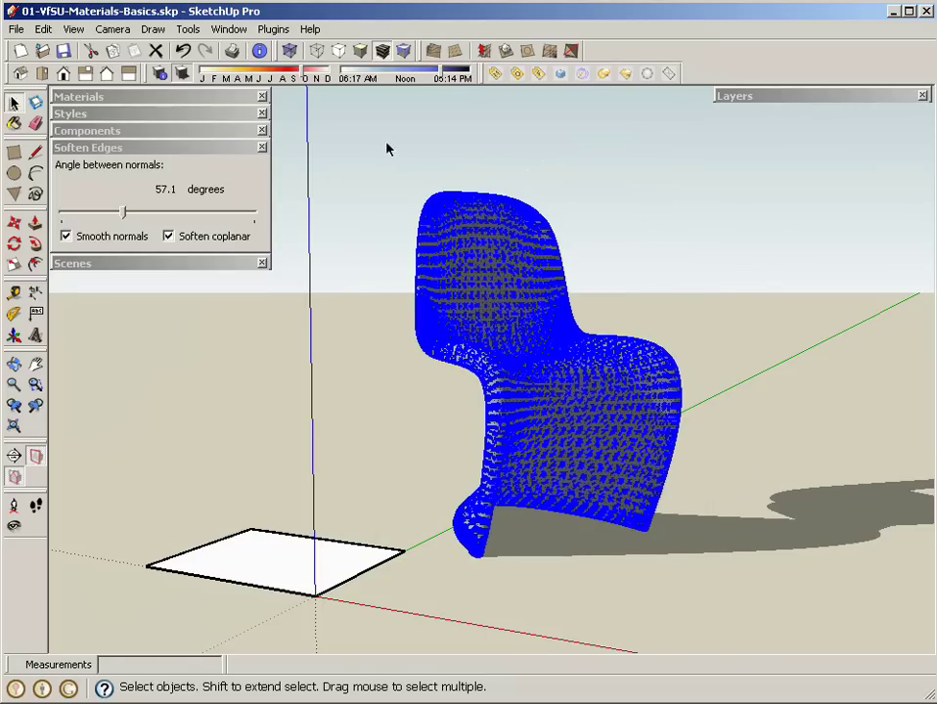
right_click(479, 267)
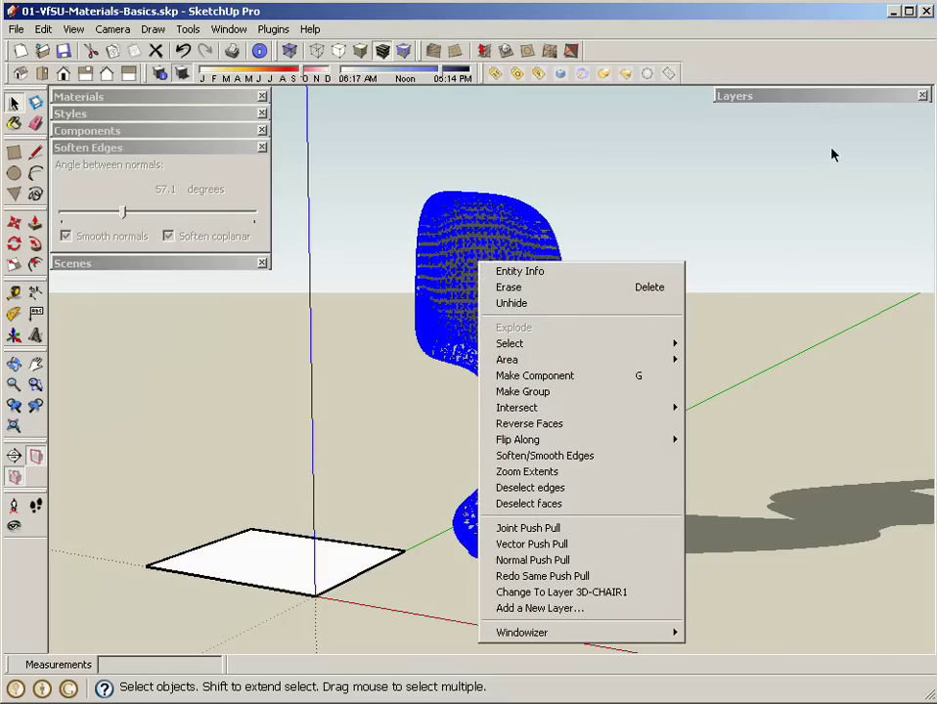
click(630, 132)
- Render the exploded chair, examine its smoothed surface up close, and dismiss the render windows
click(561, 74)
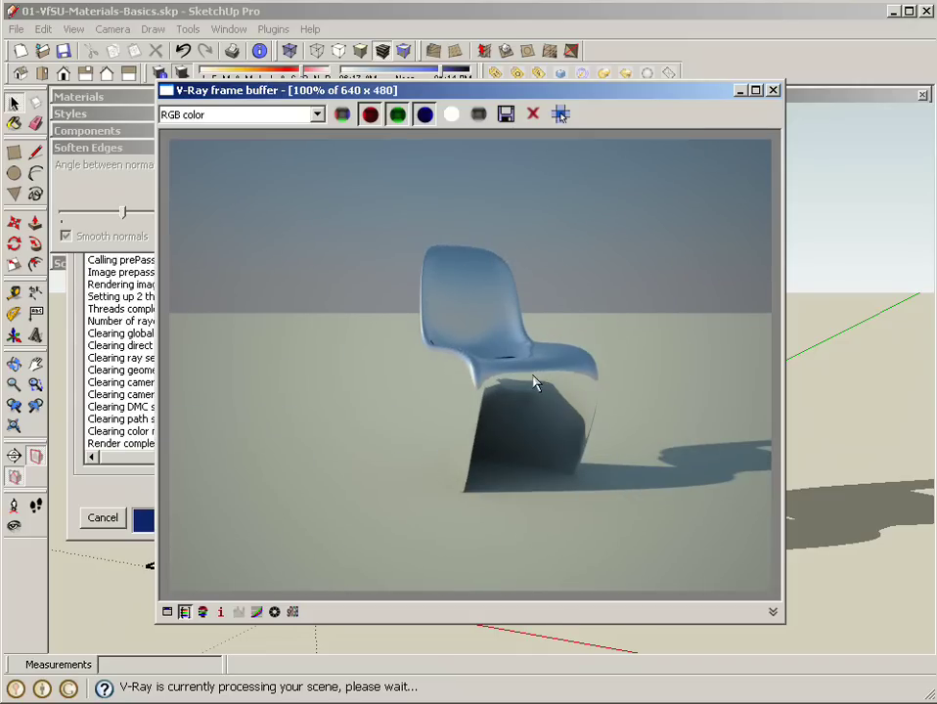
scroll(535, 382, up, 1)
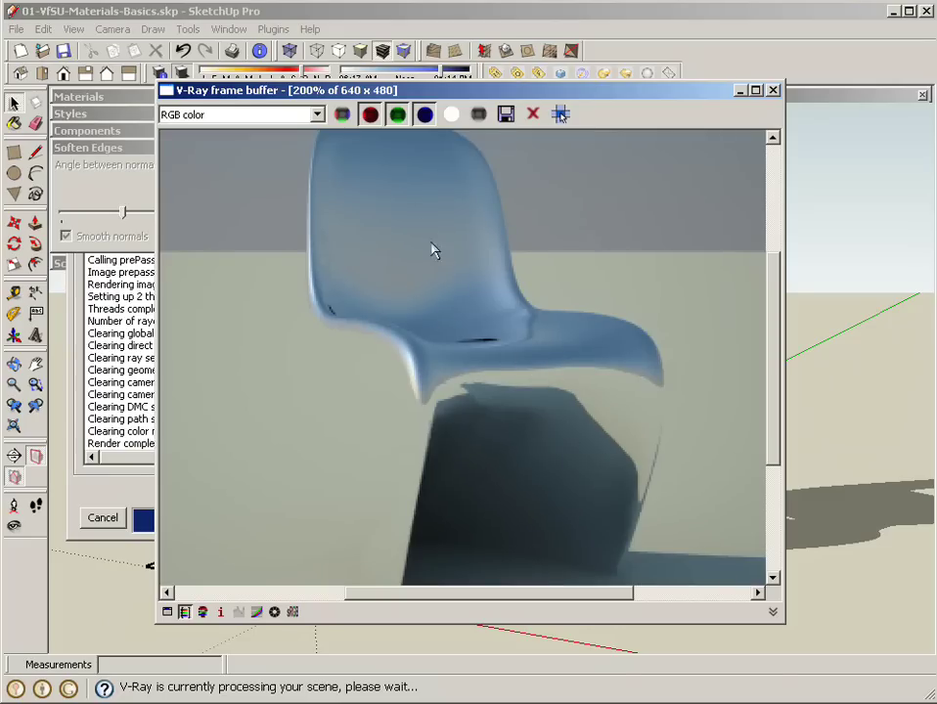
scroll(519, 387, down, 1)
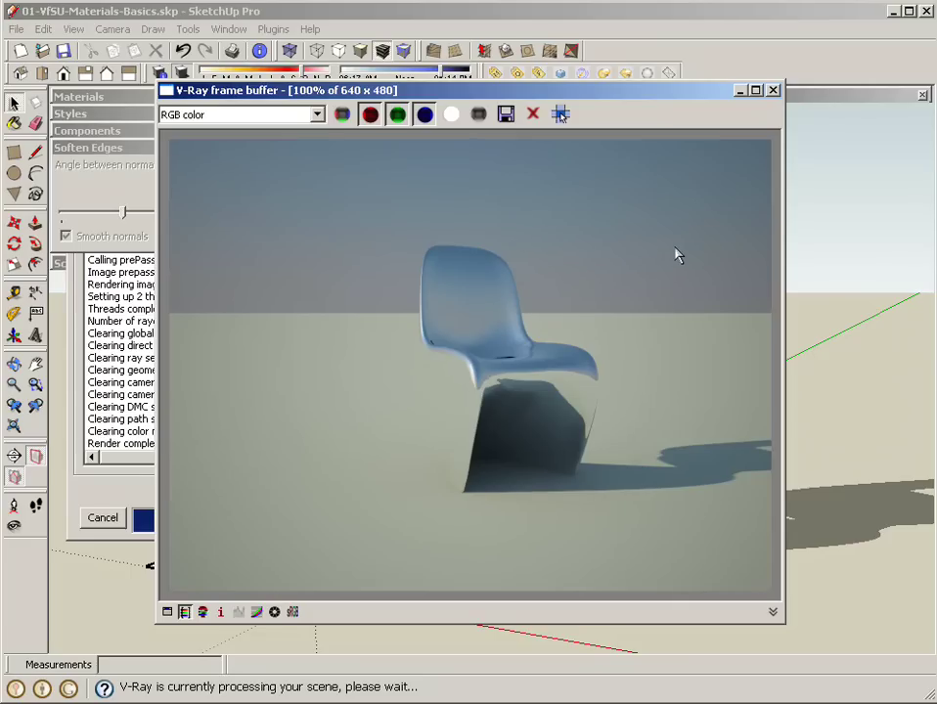
click(779, 98)
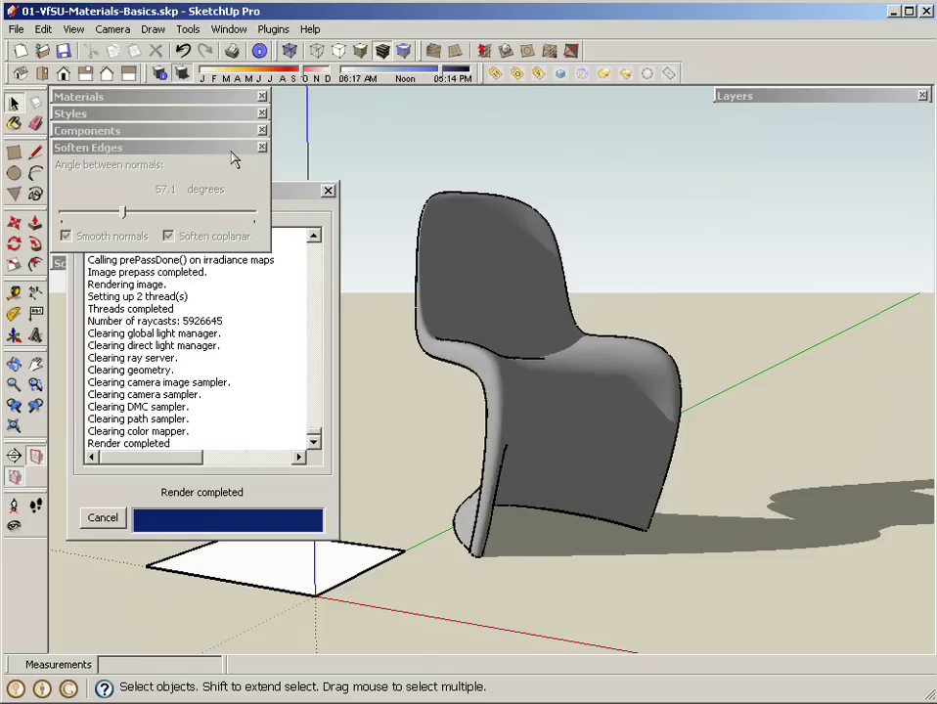
click(232, 151)
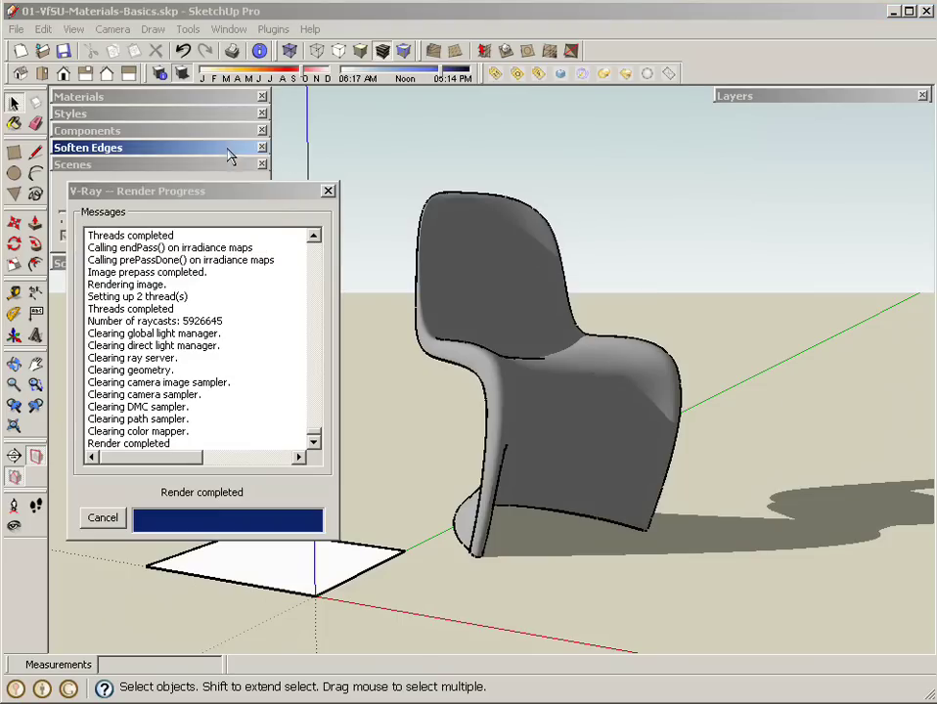
click(327, 190)
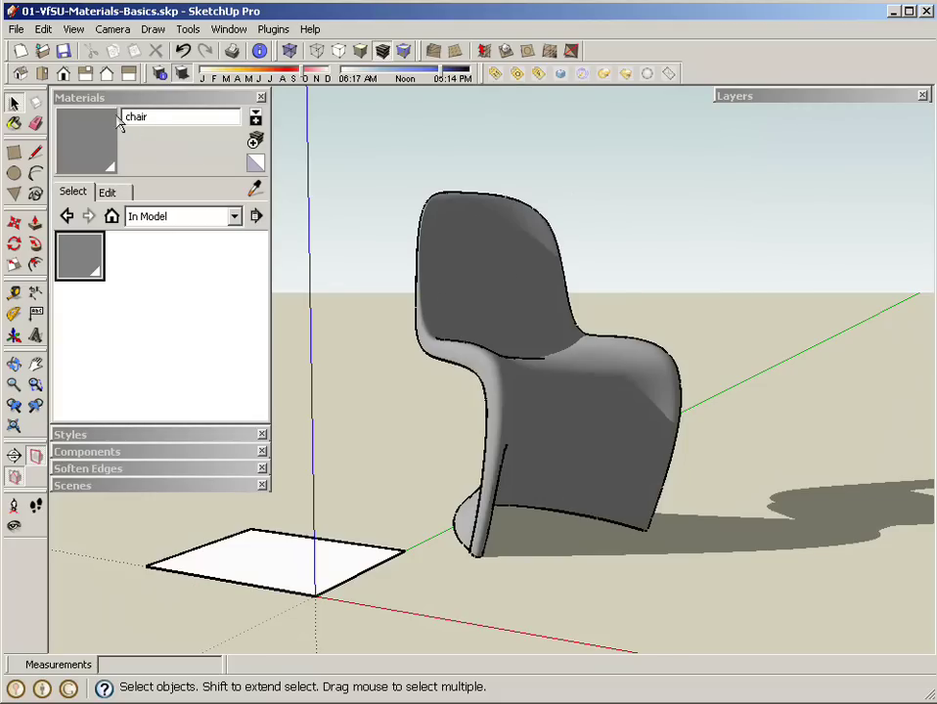
click(147, 216)
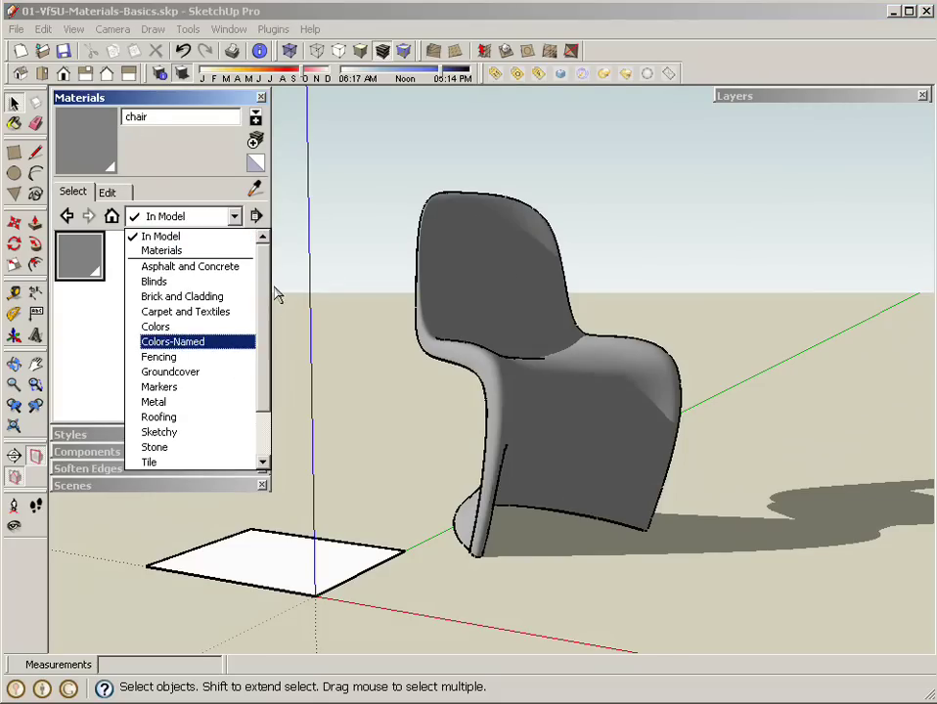
scroll(266, 299, down, 1)
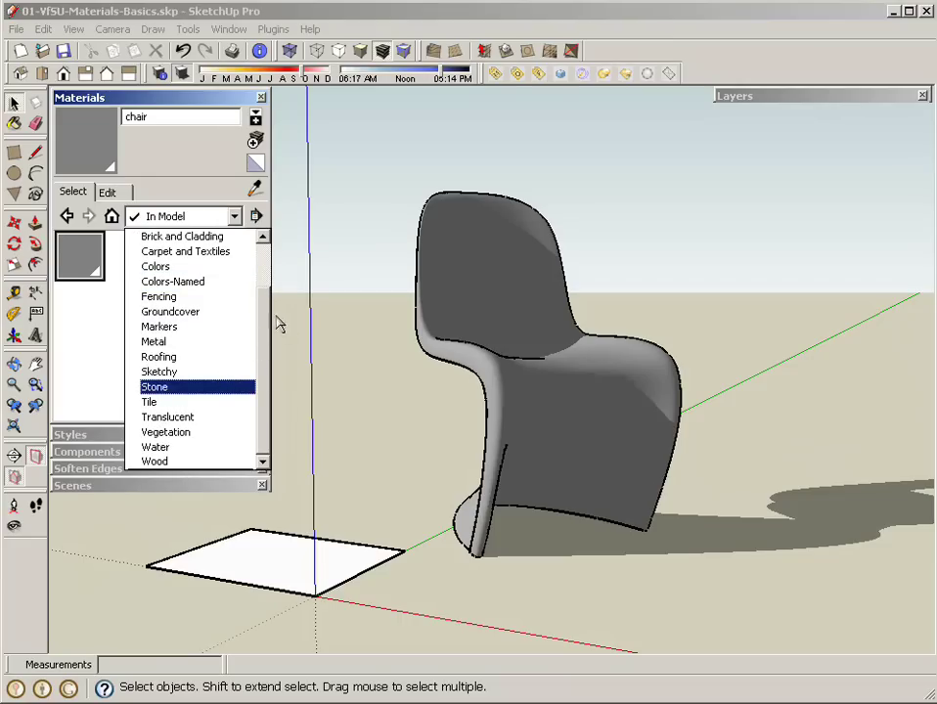
scroll(274, 284, up, 1)
scroll(274, 283, up, 1)
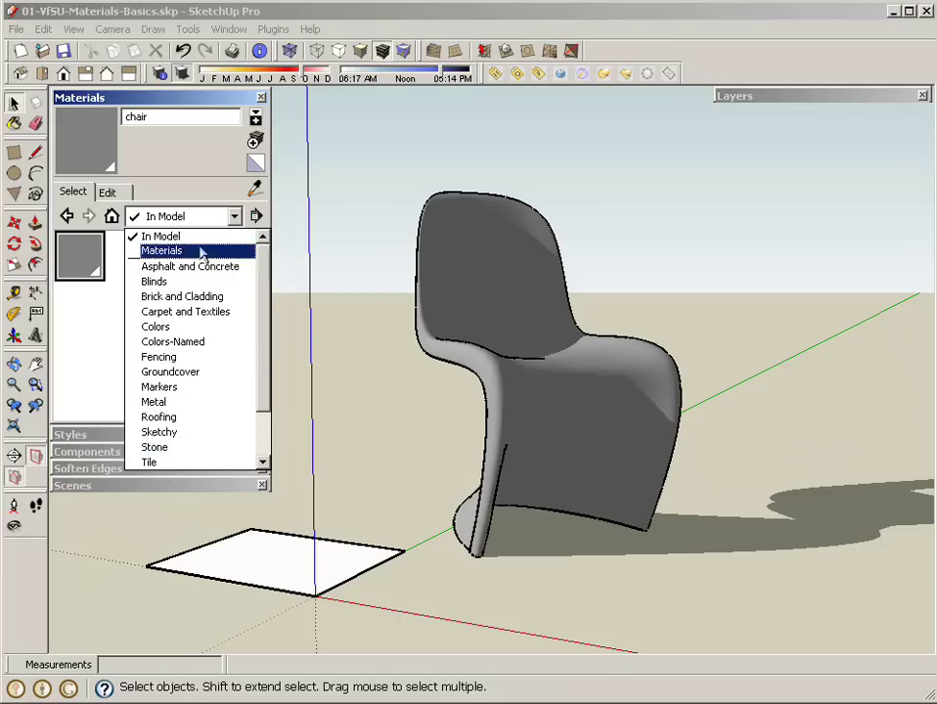
click(499, 80)
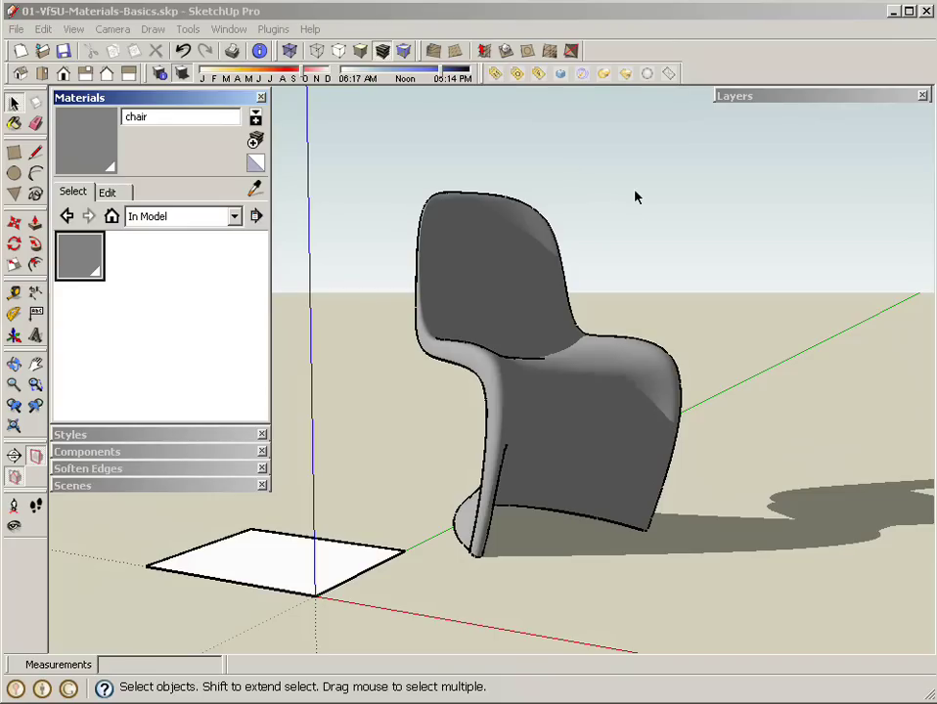